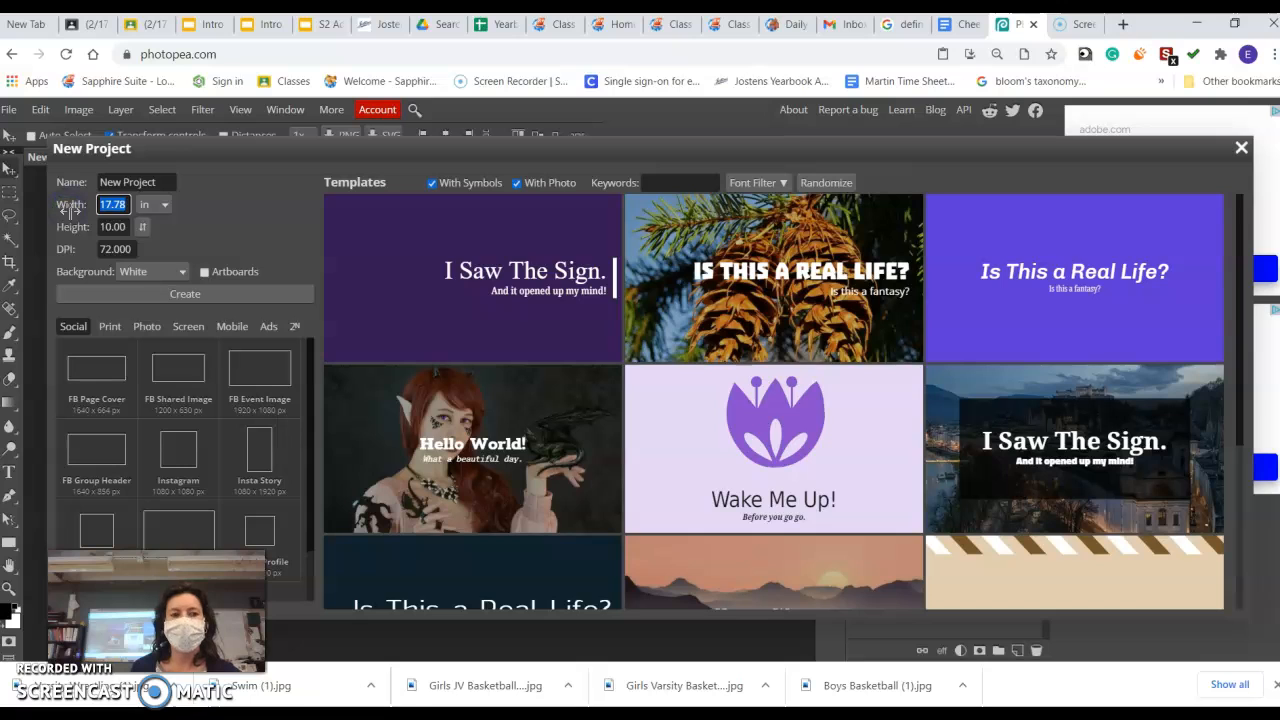
Set the new project's width and height to 7 inches and create it with a white background
left_click(120, 228)
double_click(121, 228)
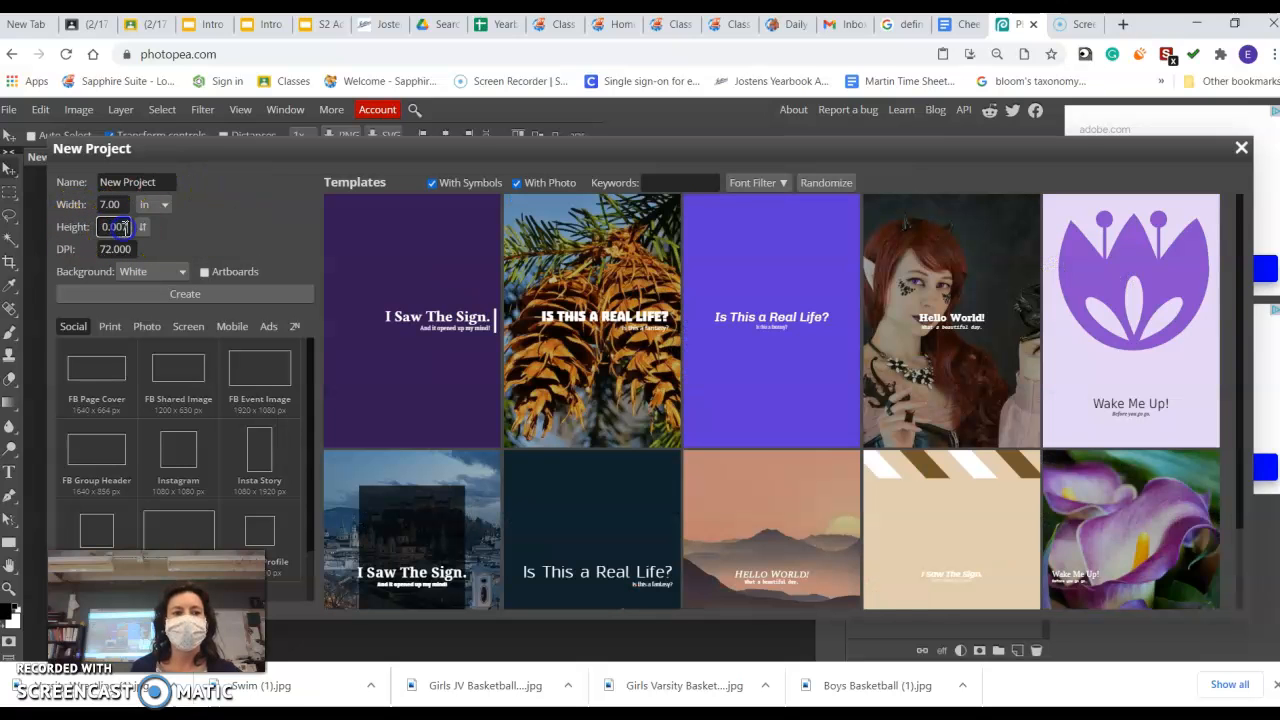
key("BackSpace")
key("BackSpace")
key("BackSpace")
key("BackSpace")
key("BackSpace")
key("BackSpace")
key("BackSpace")
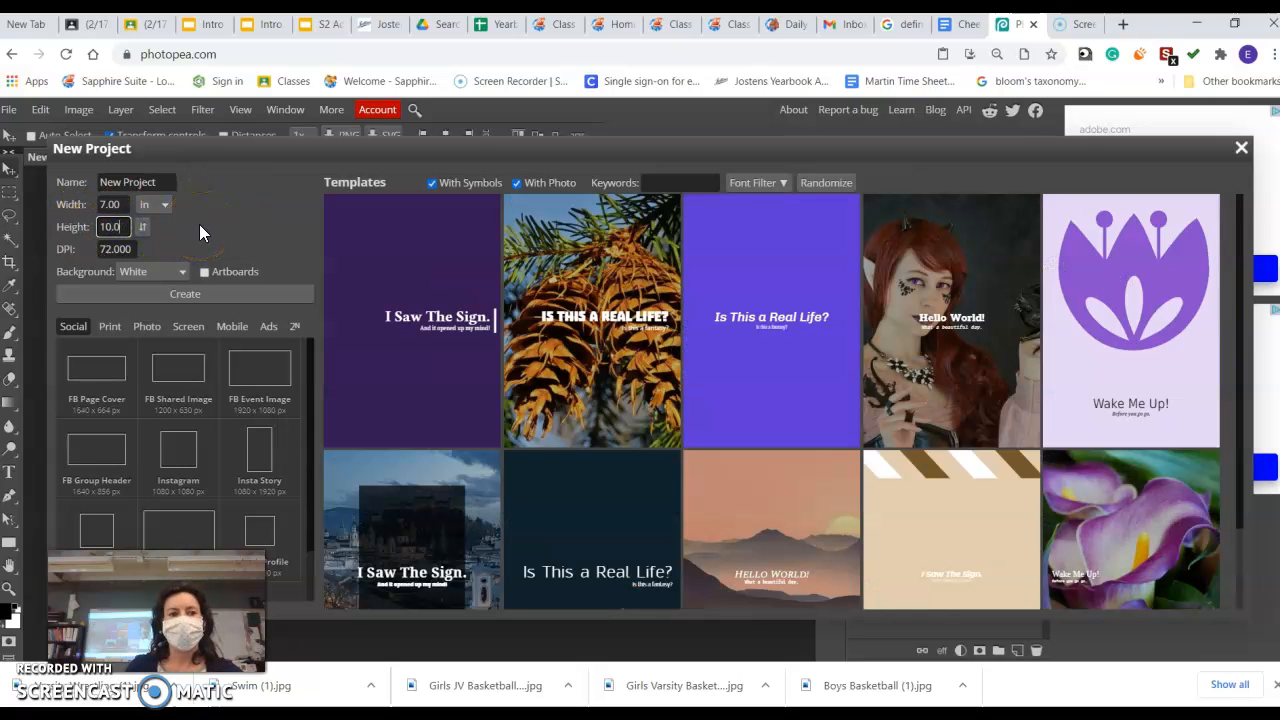
type("7")
left_click(199, 251)
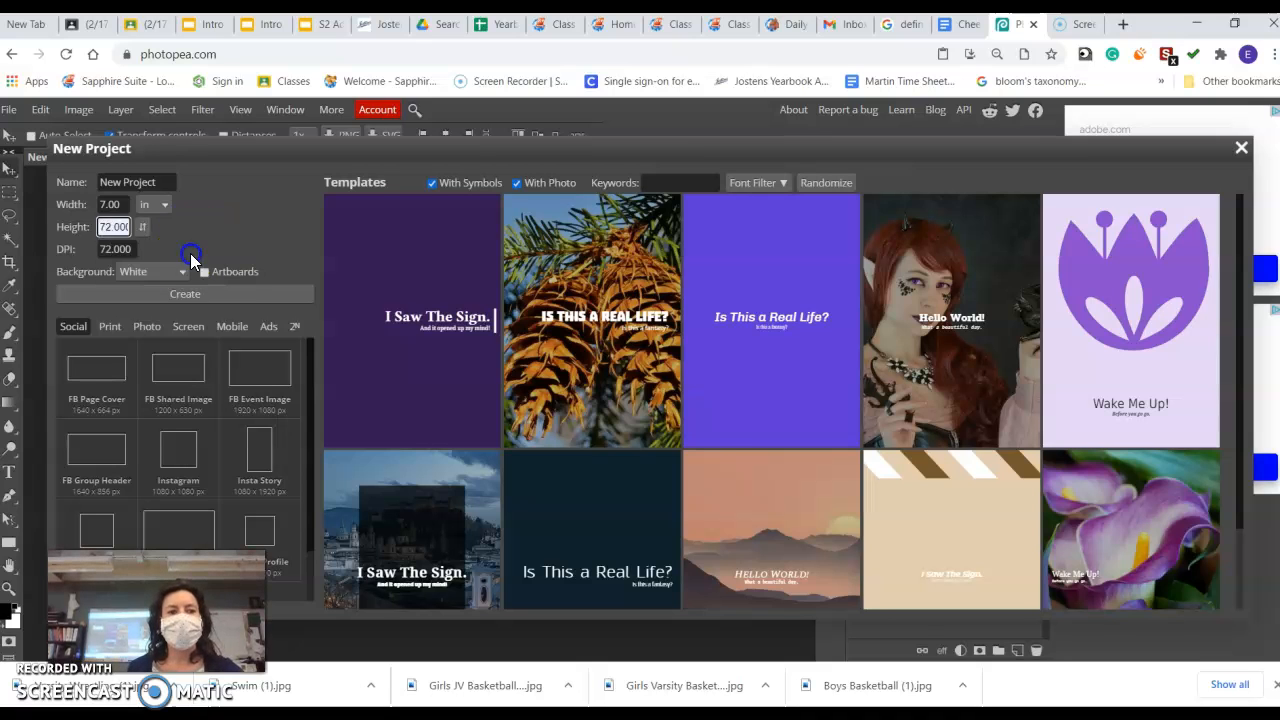
left_click(68, 226)
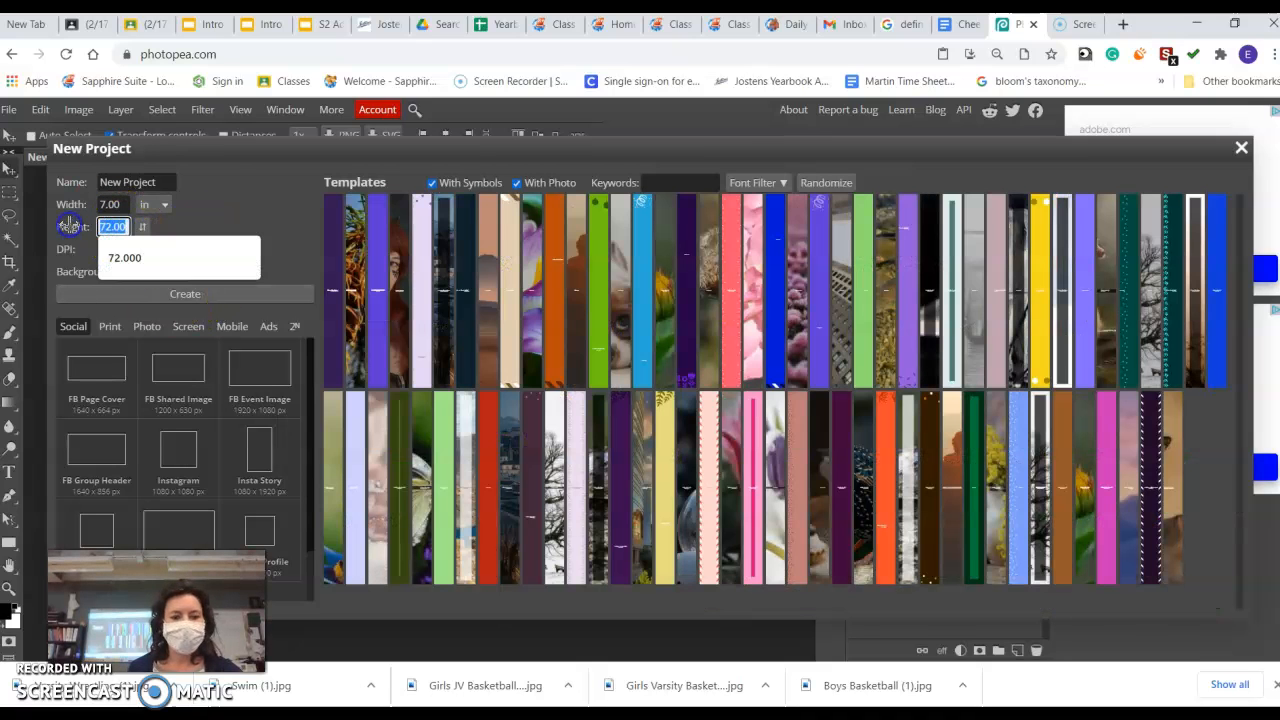
type("7")
left_click(223, 202)
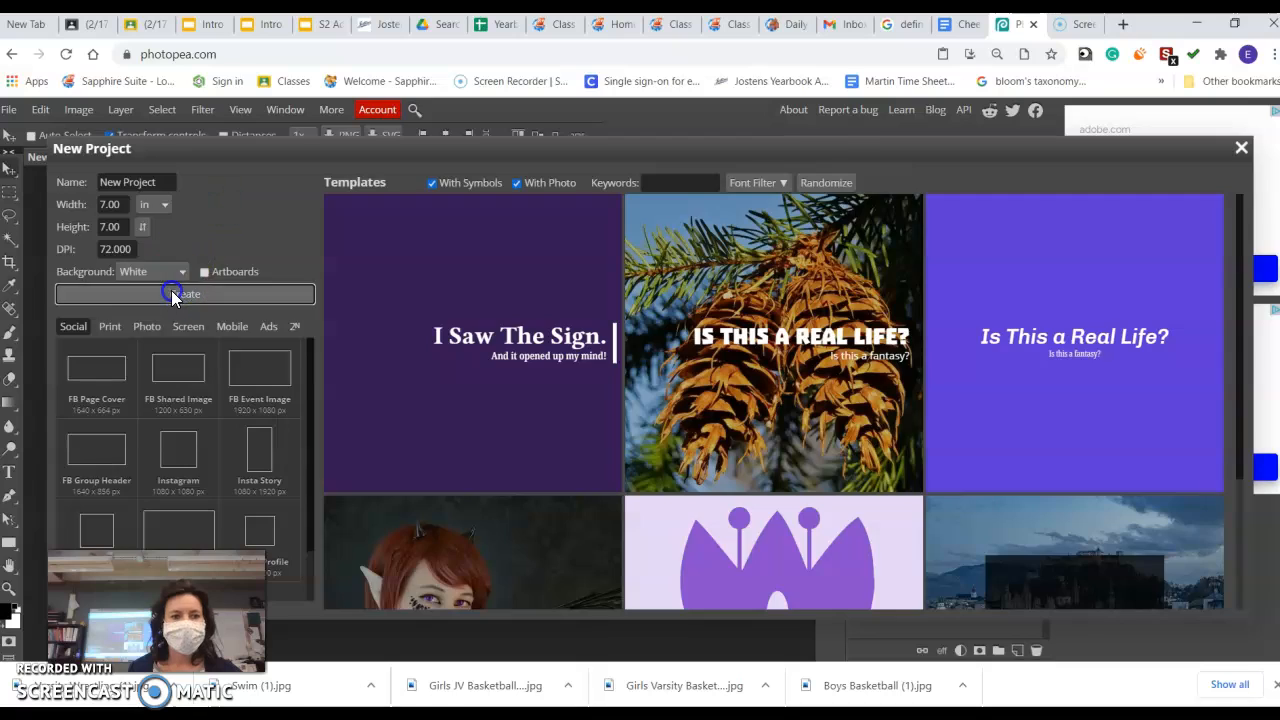
left_click(171, 290)
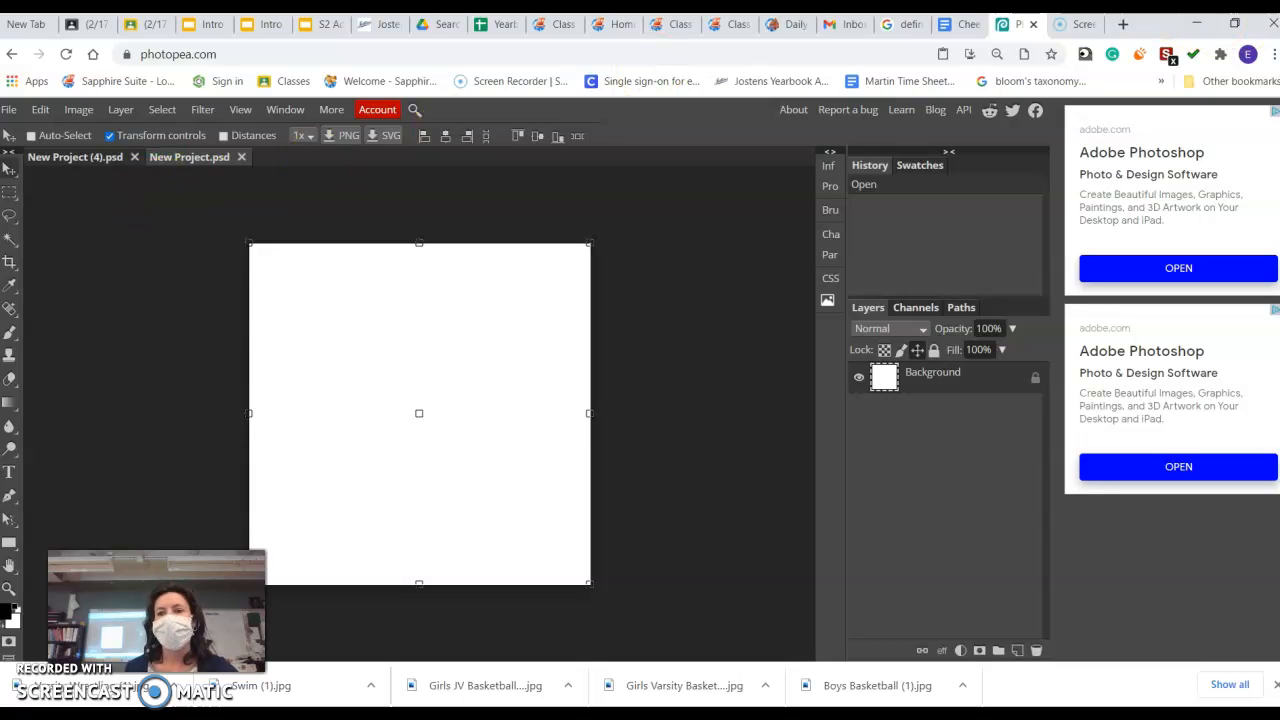
Search Google for Mary Poppins in a new browser tab
left_click(1123, 25)
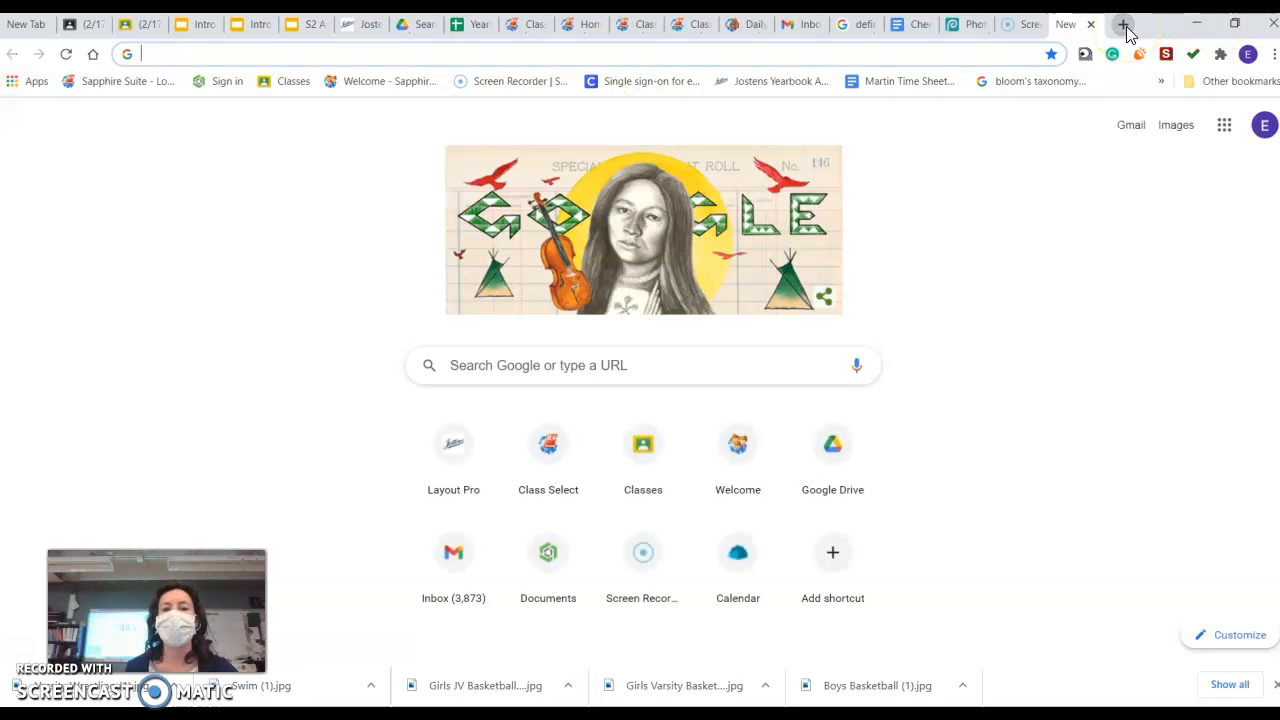
left_click(606, 365)
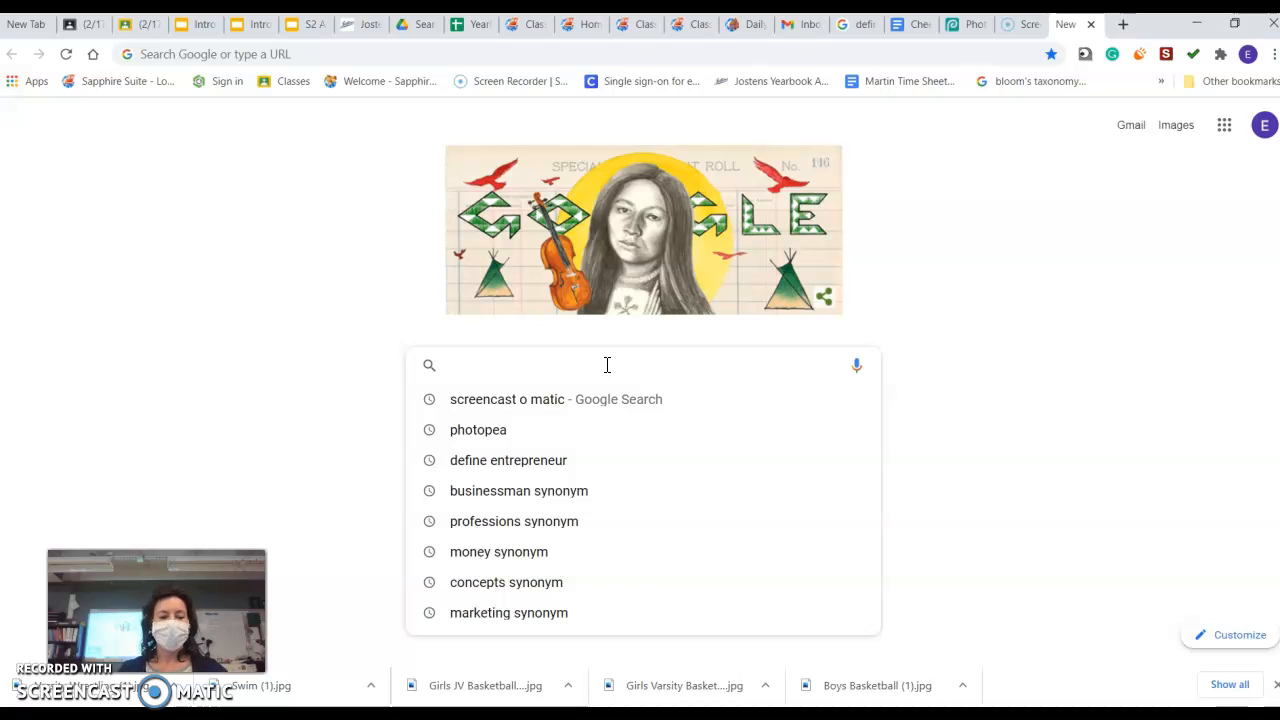
type("ar")
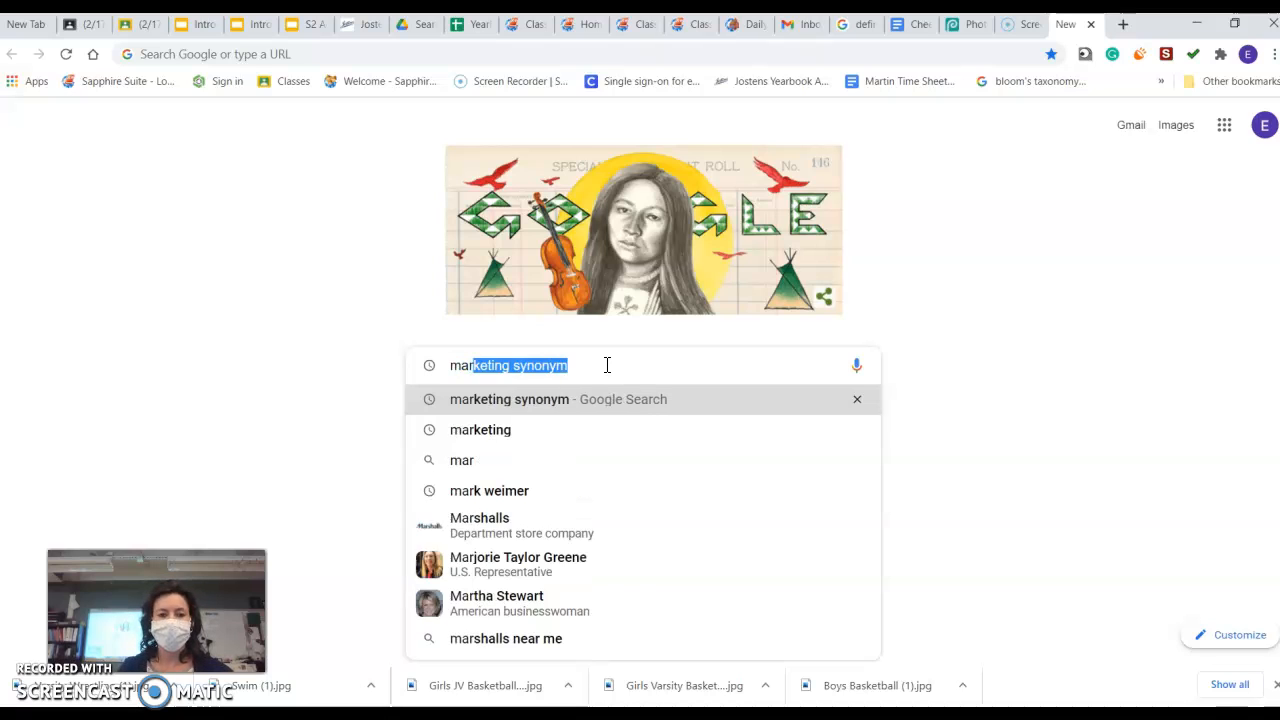
type("y po")
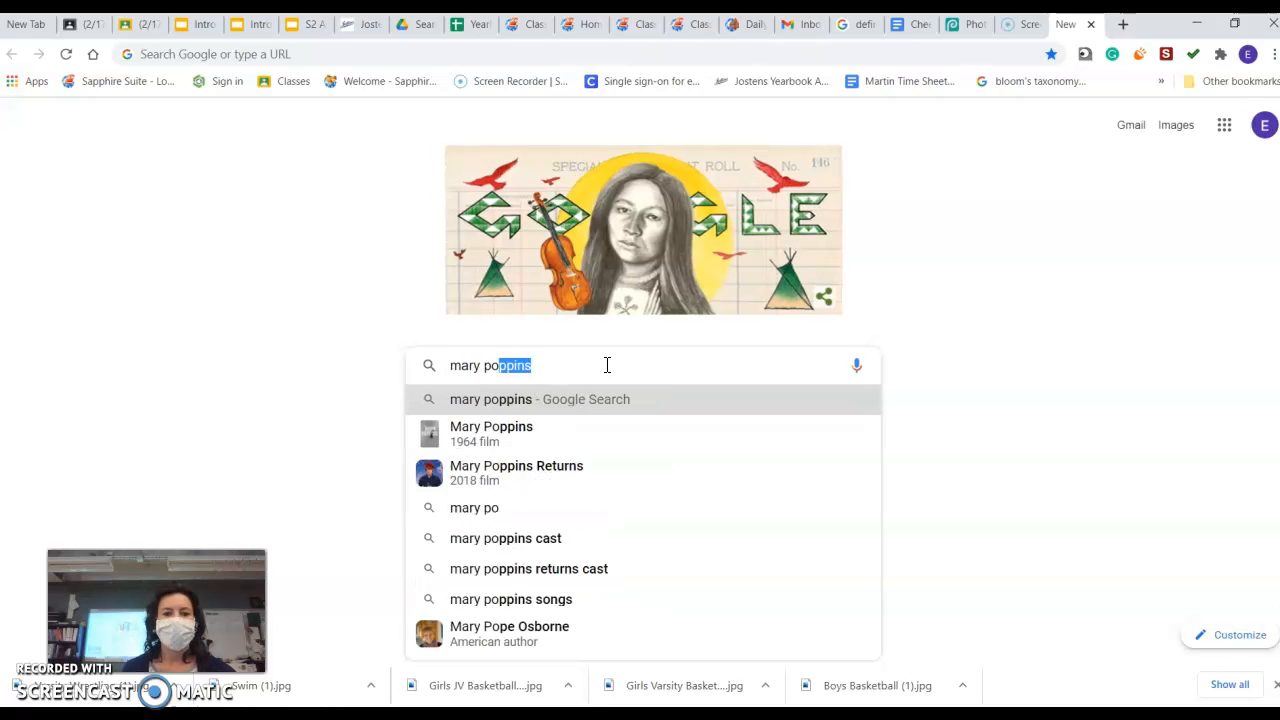
left_click(534, 431)
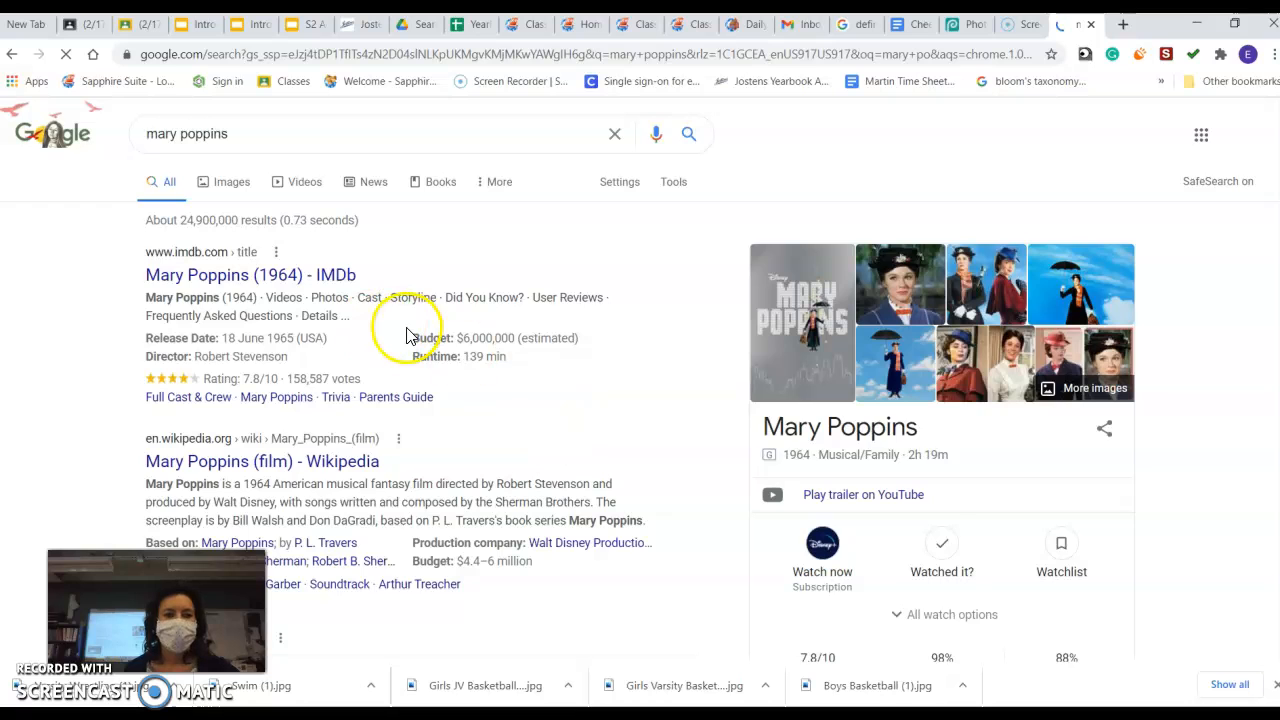
Open the Mary Poppins Returns official trailer on YouTube, skip to about 0:10 and pause it on the snow globe
scroll(408, 330, "down", 8)
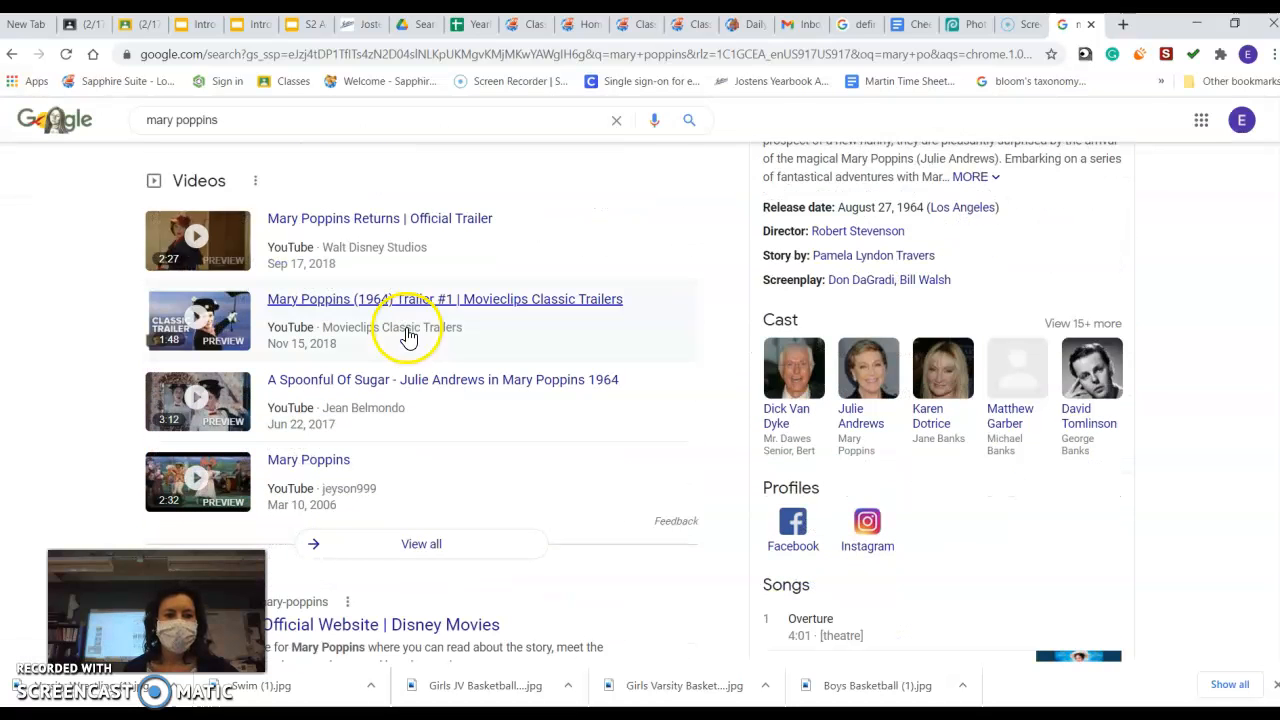
left_click(391, 219)
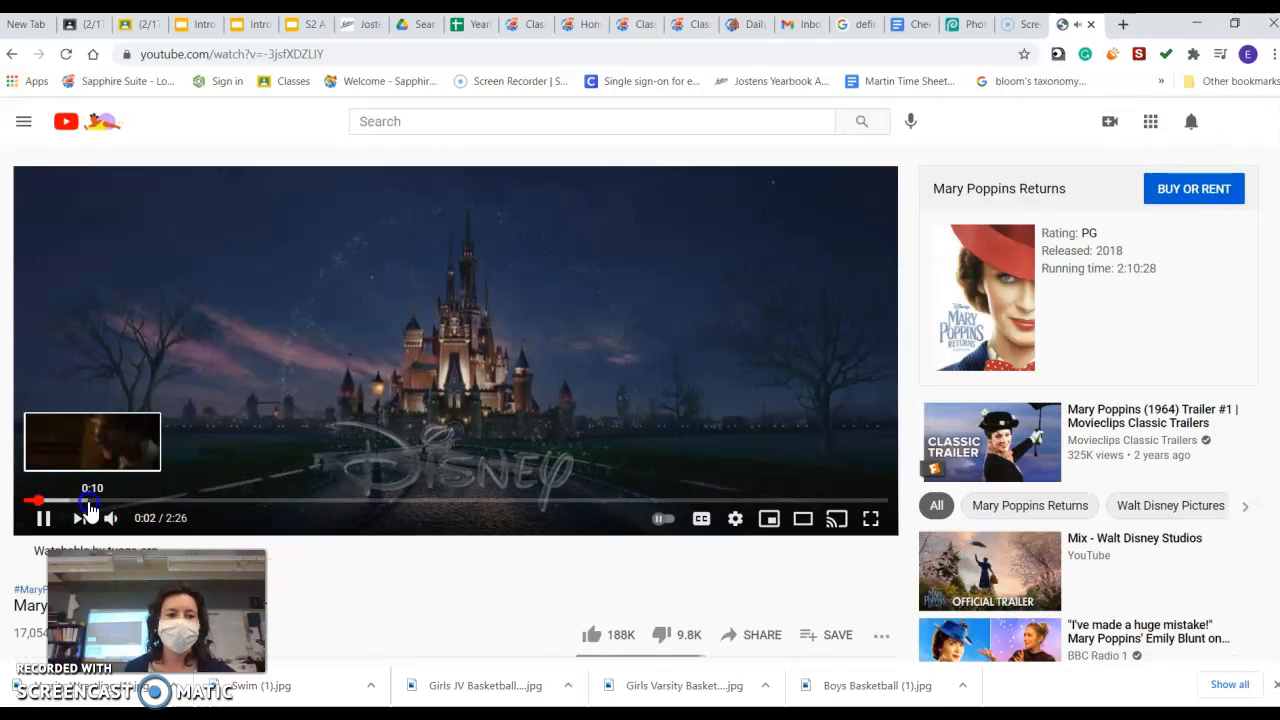
left_click(89, 505)
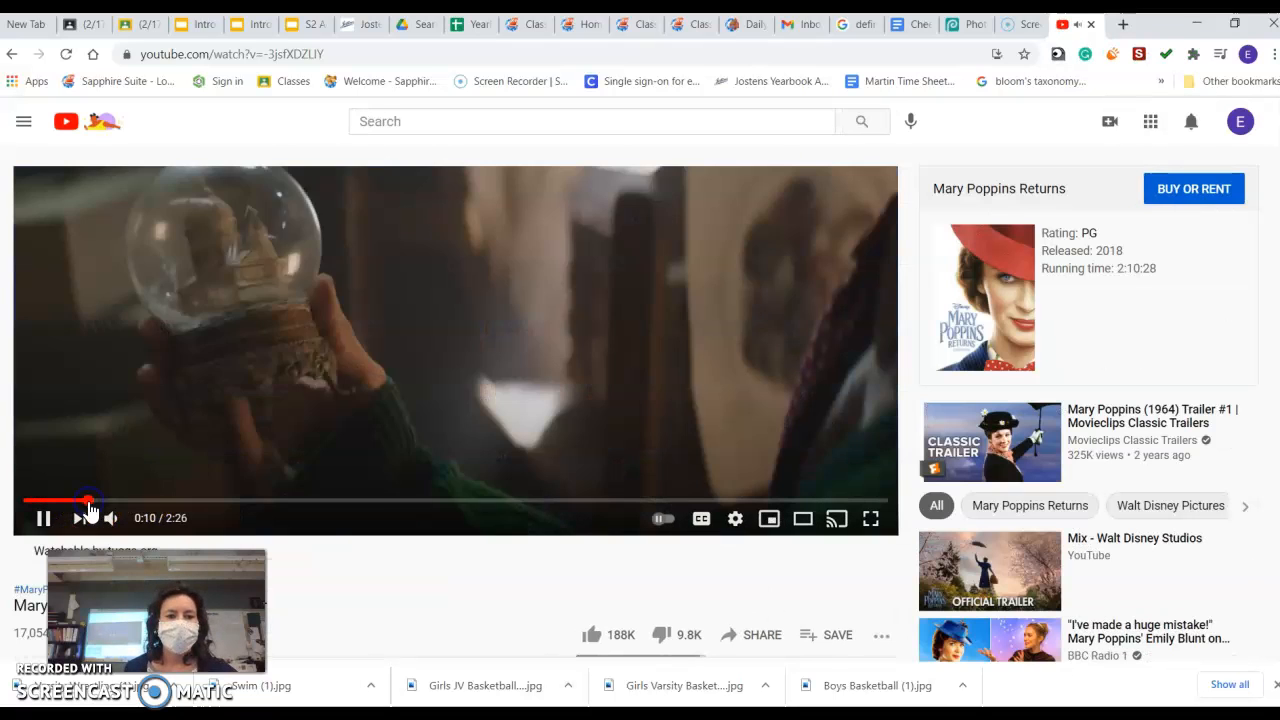
left_click(45, 520)
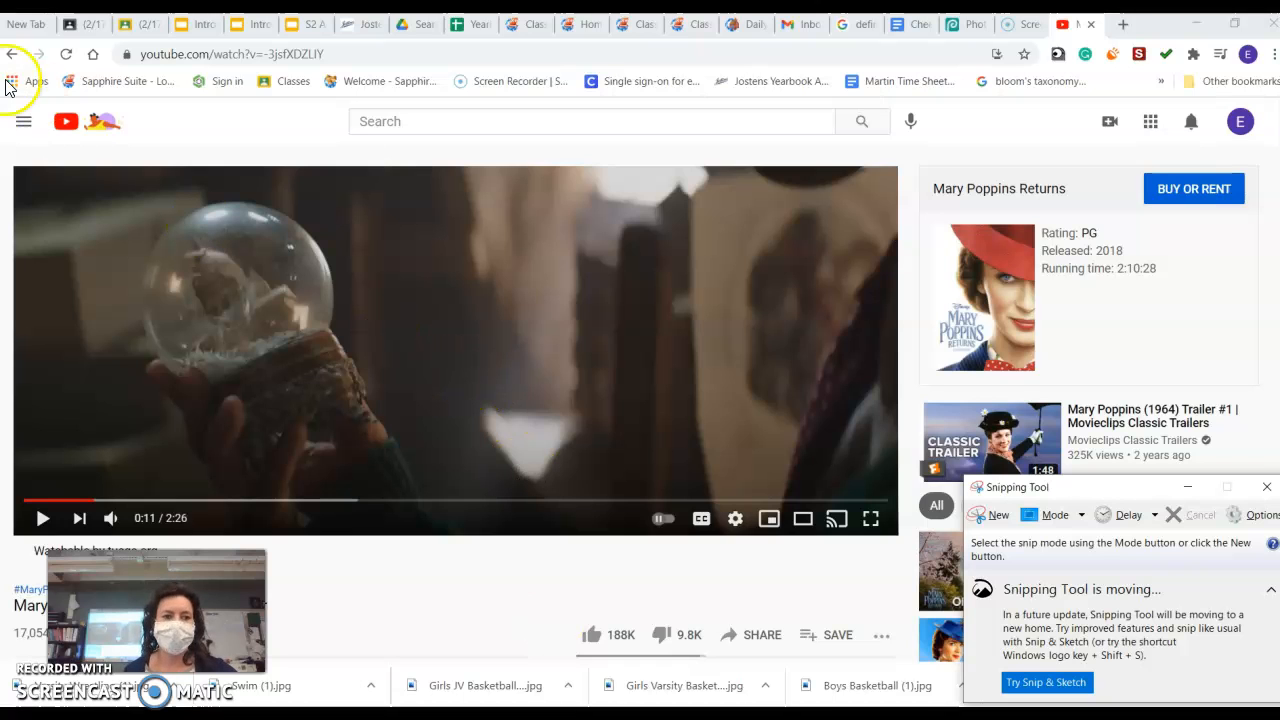
Capture the snow globe area of the paused trailer with the Snipping Tool and copy the snip
left_click(990, 516)
left_click_drag(86, 171, 460, 498)
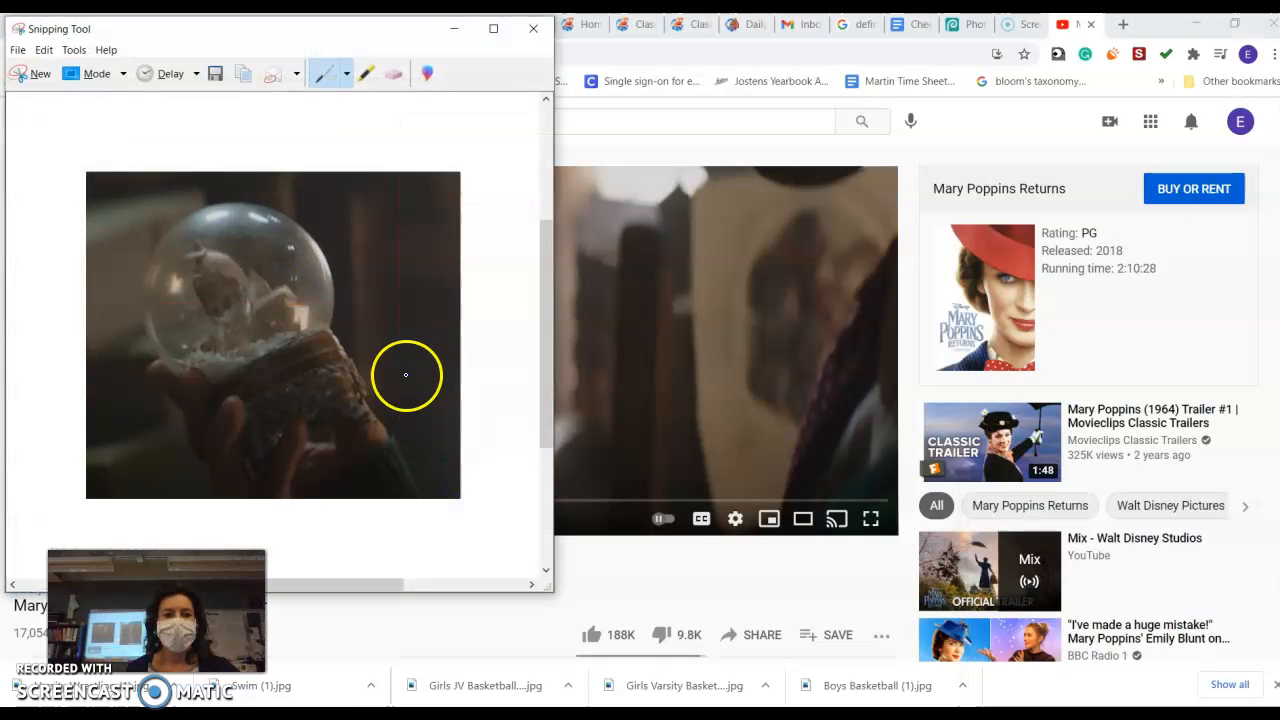
right_click(338, 372)
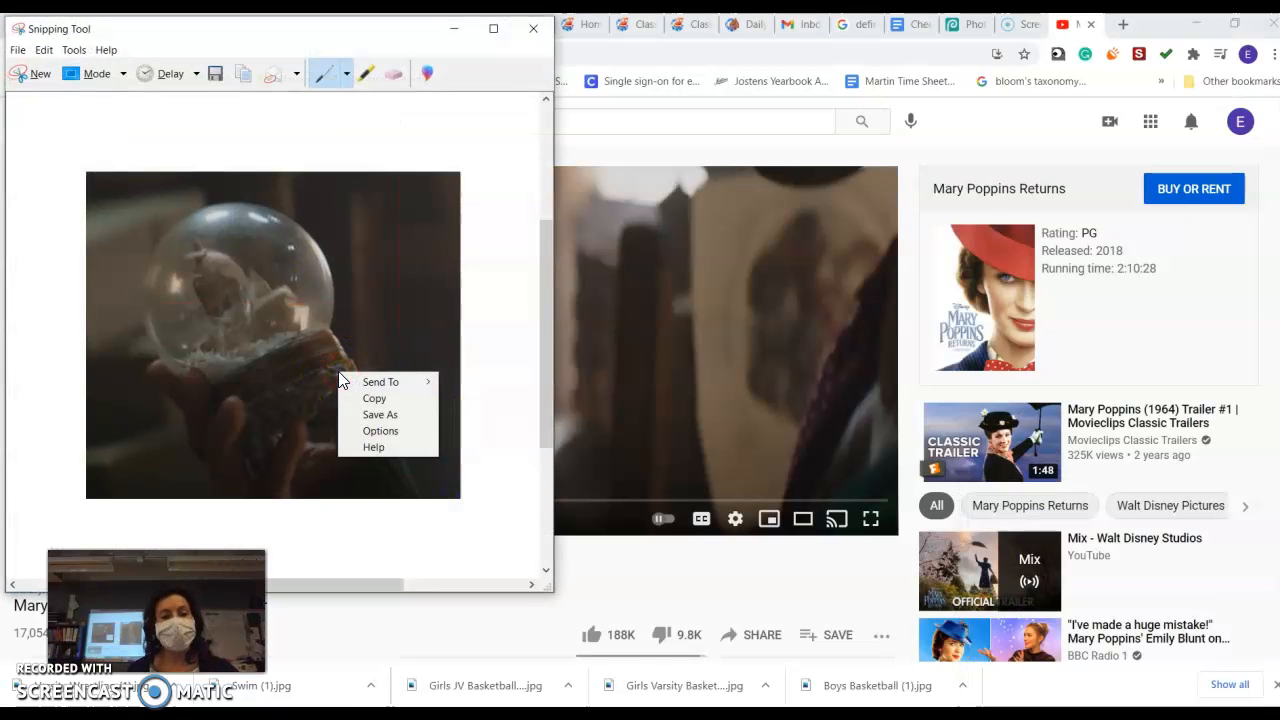
left_click(364, 399)
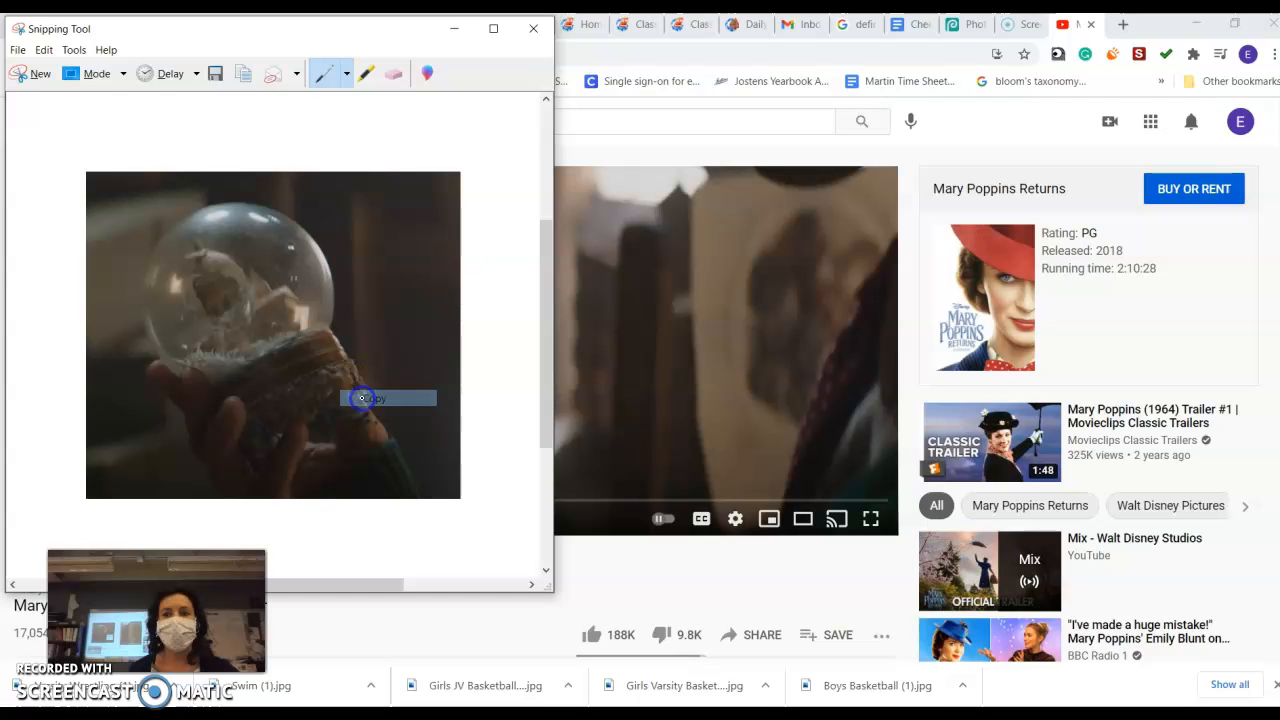
Paste the snow globe snip into the blank Photopea project and scale it to about 69% width and 72% height
left_click(963, 25)
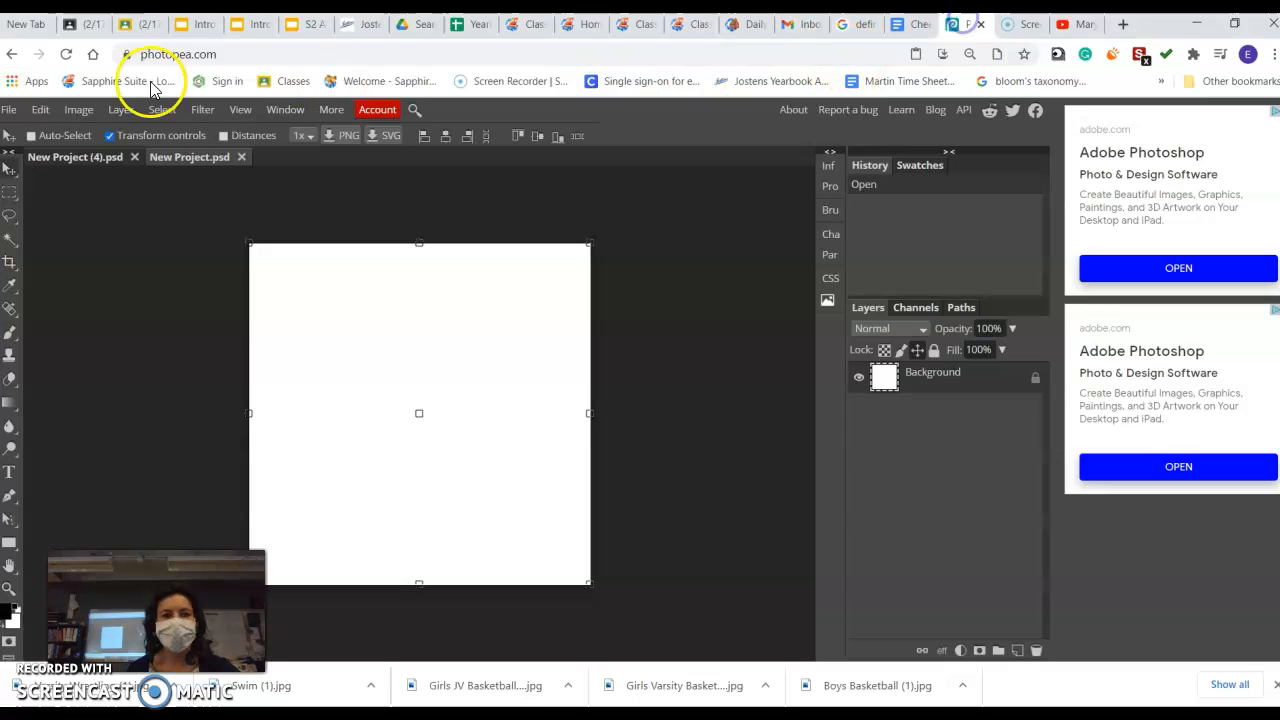
left_click(44, 112)
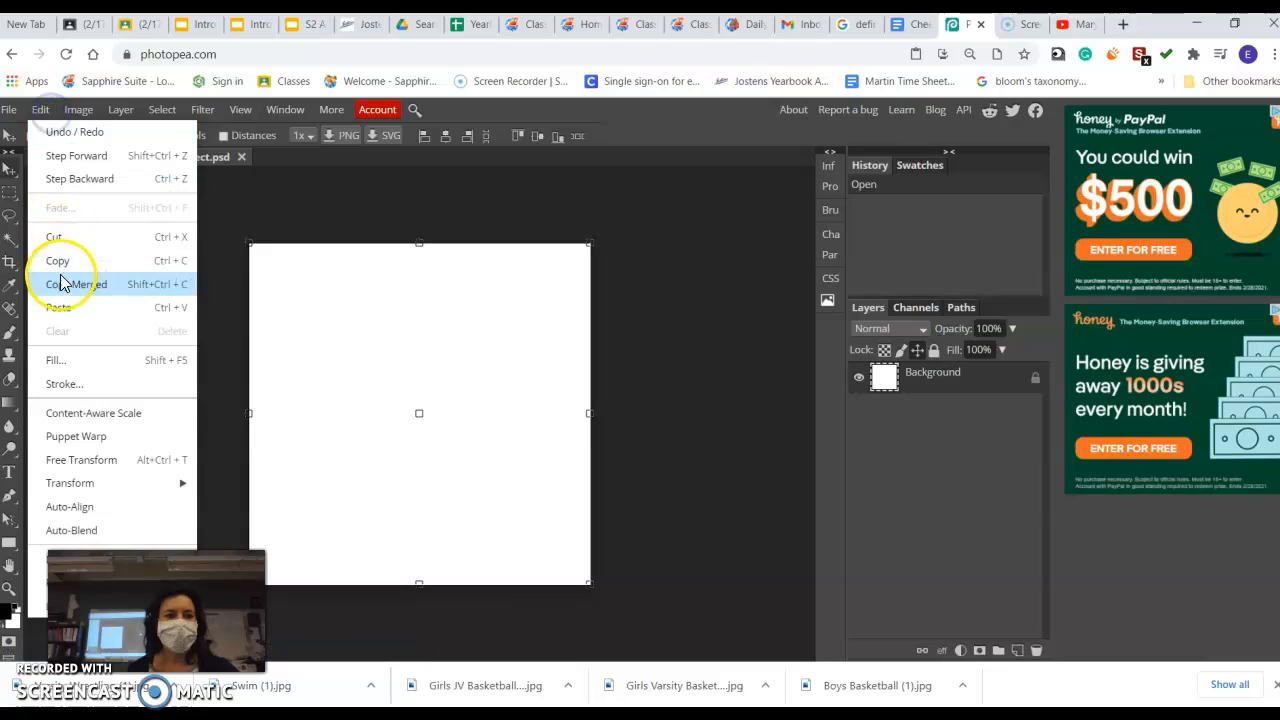
left_click(60, 306)
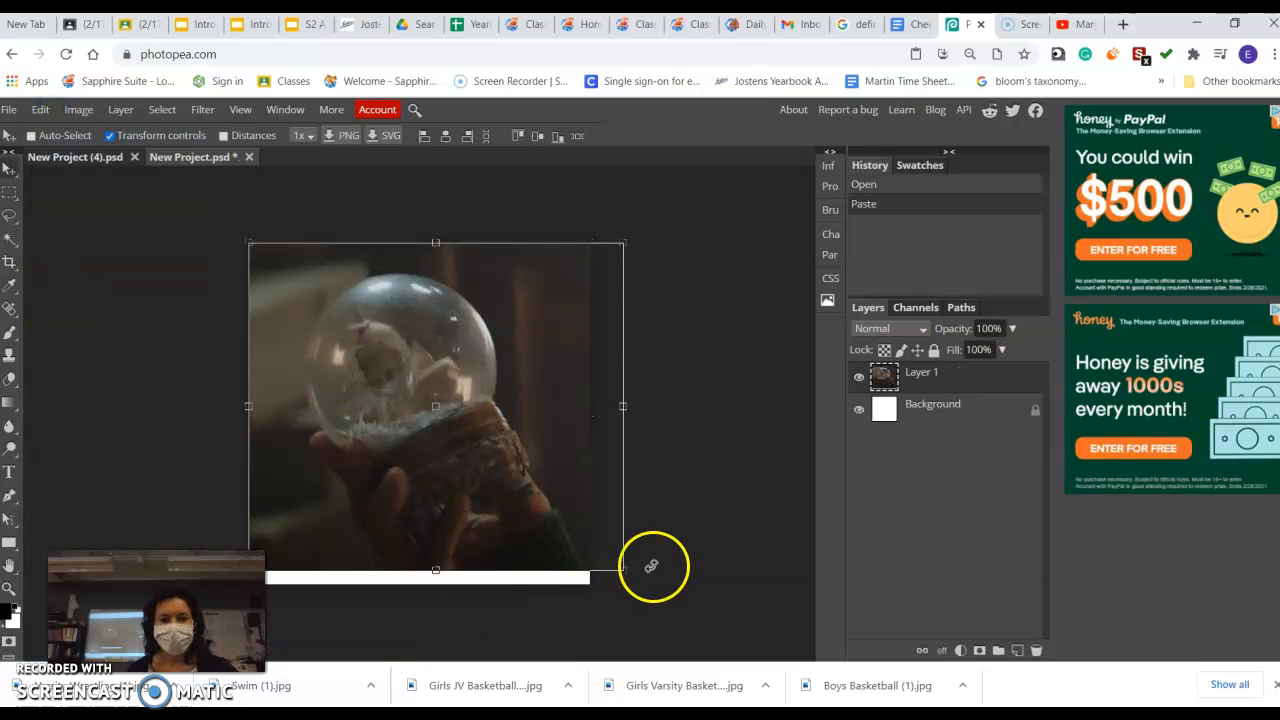
left_click_drag(620, 569, 506, 480)
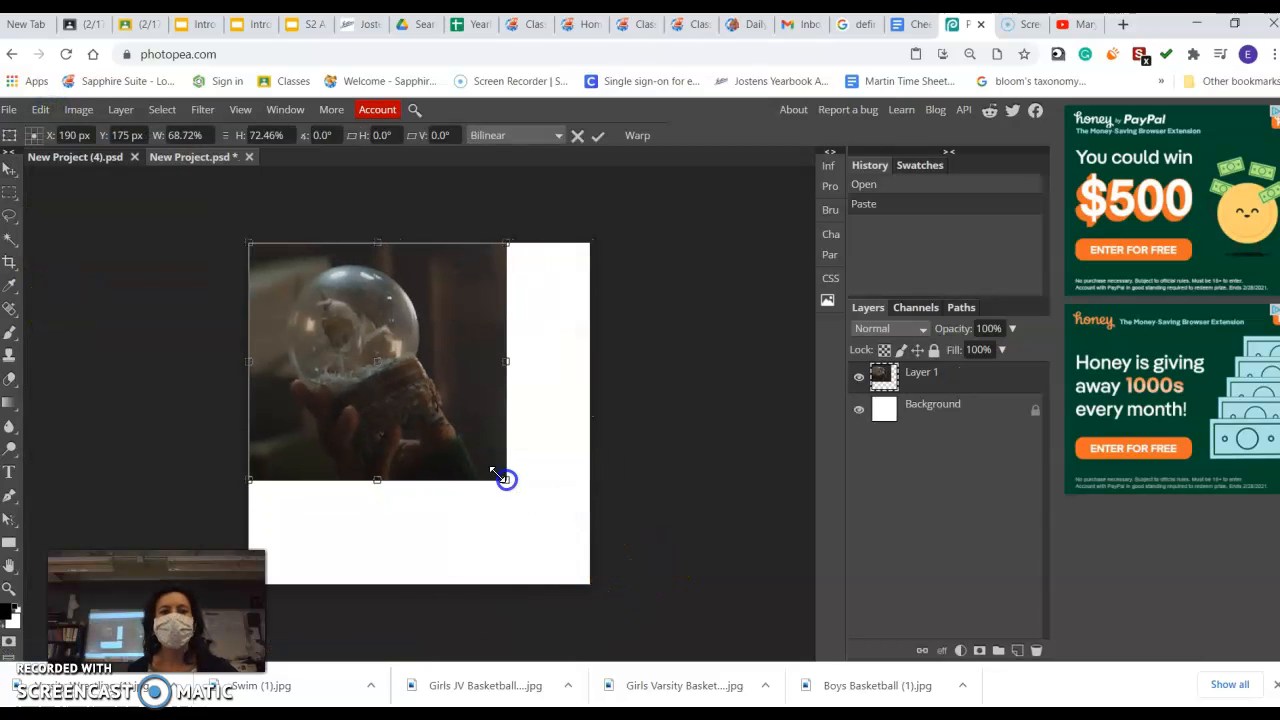
Switch to the New Project (4).psd collage and look over the lasso tool variants and the layer masks
left_click(60, 158)
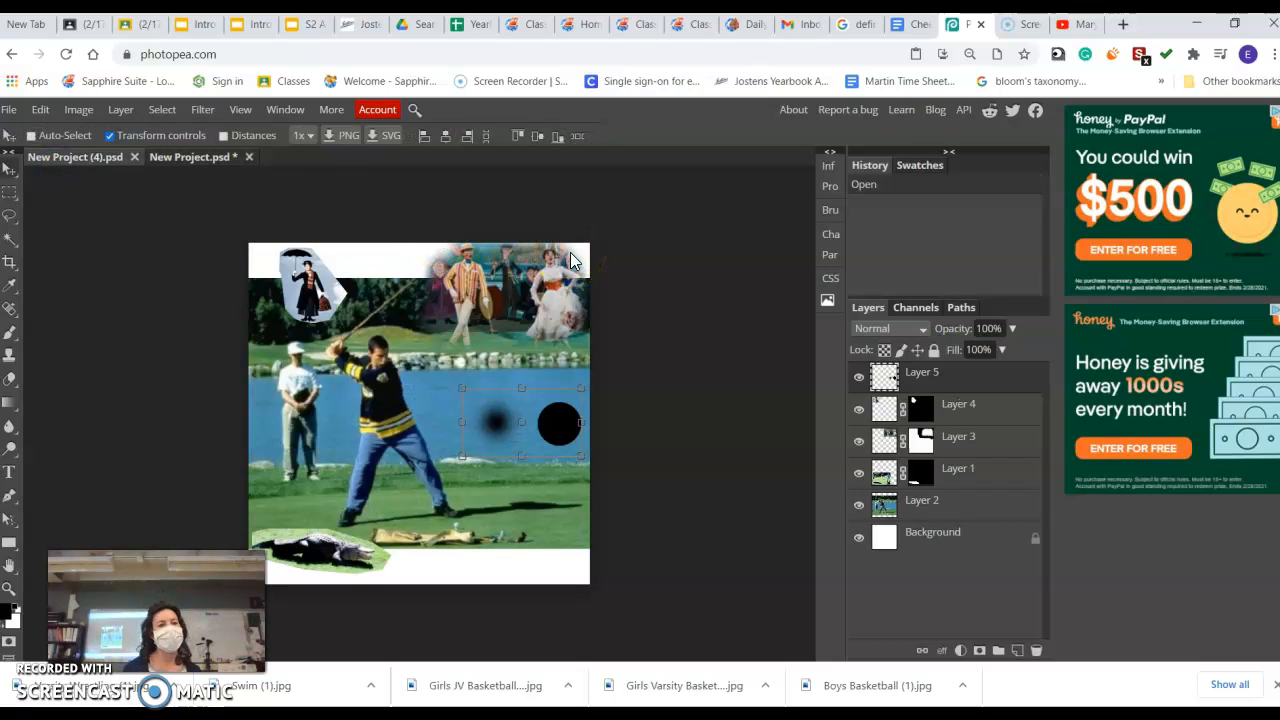
right_click(11, 215)
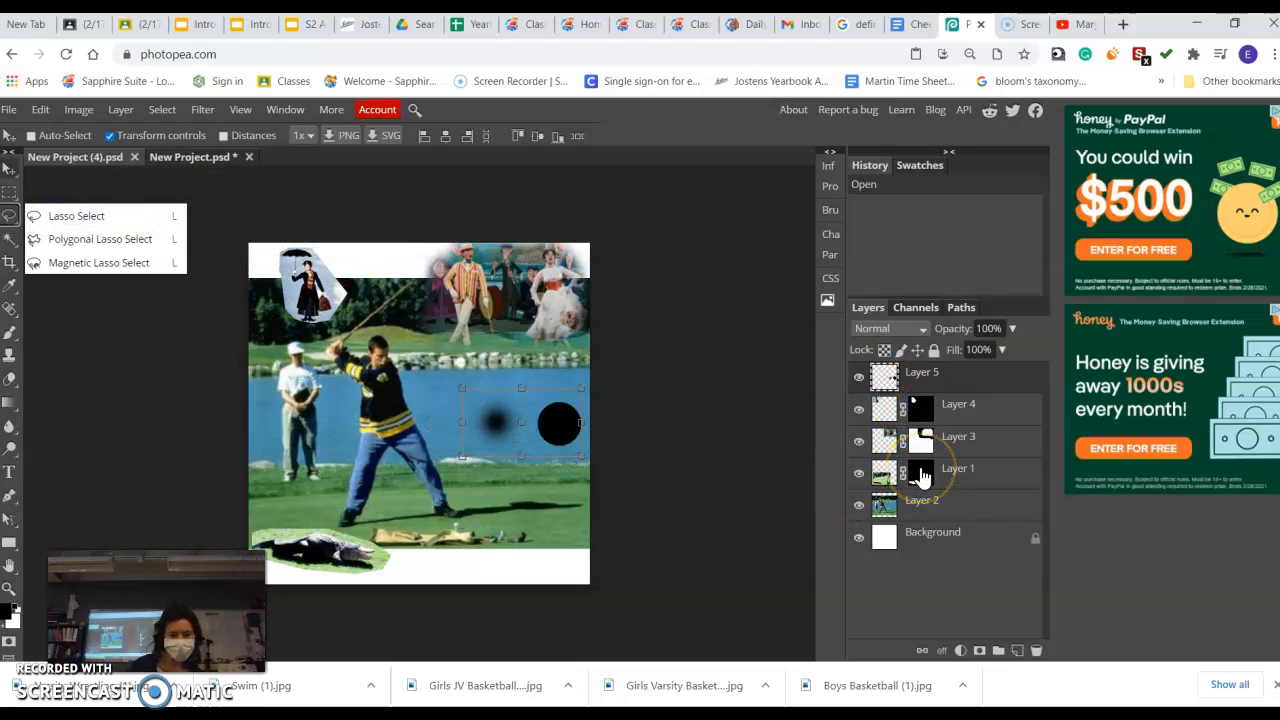
left_click_drag(922, 478, 917, 452)
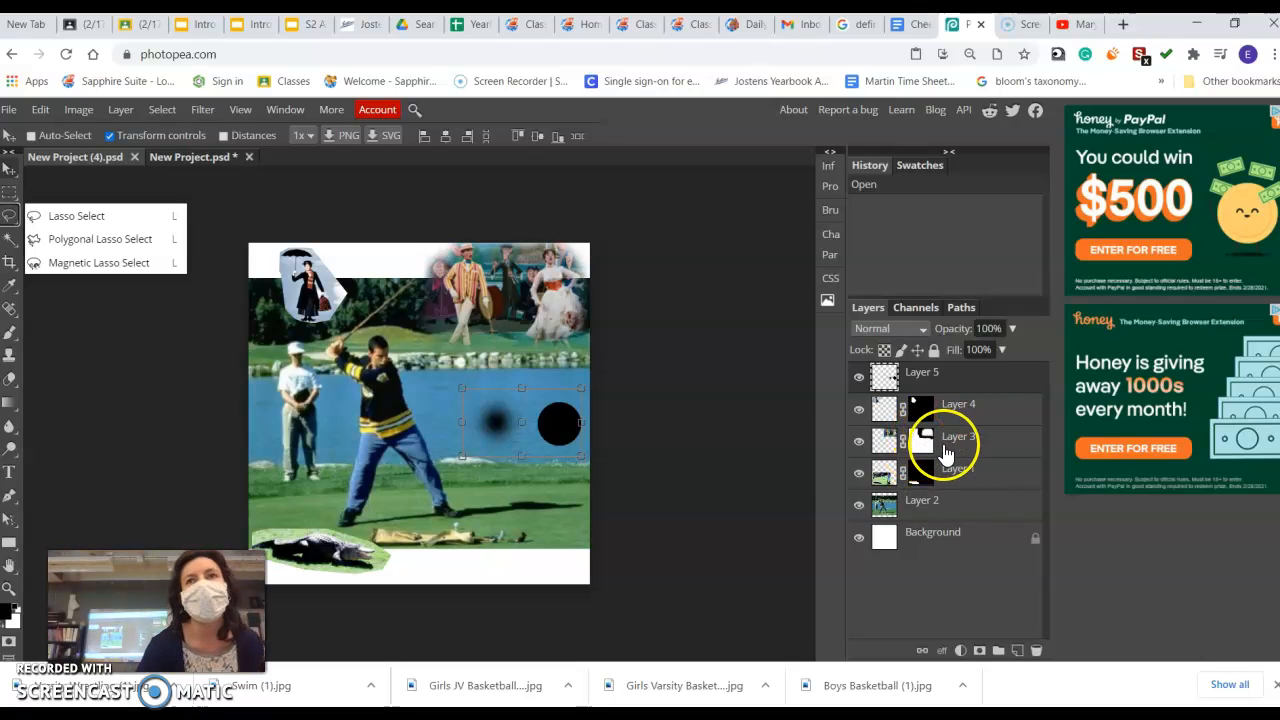
Switch to Google Classroom and find the Photopea selections, masking and feathering assignments in the course's classwork
left_click(84, 24)
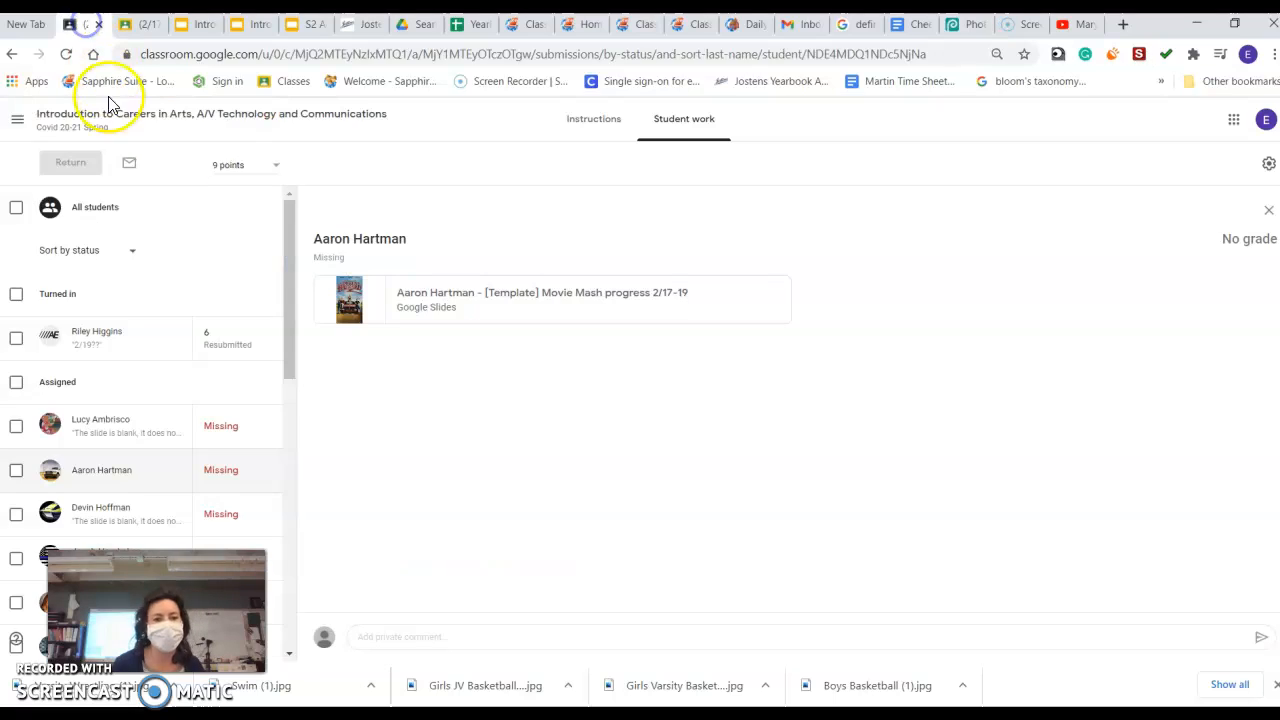
left_click(104, 128)
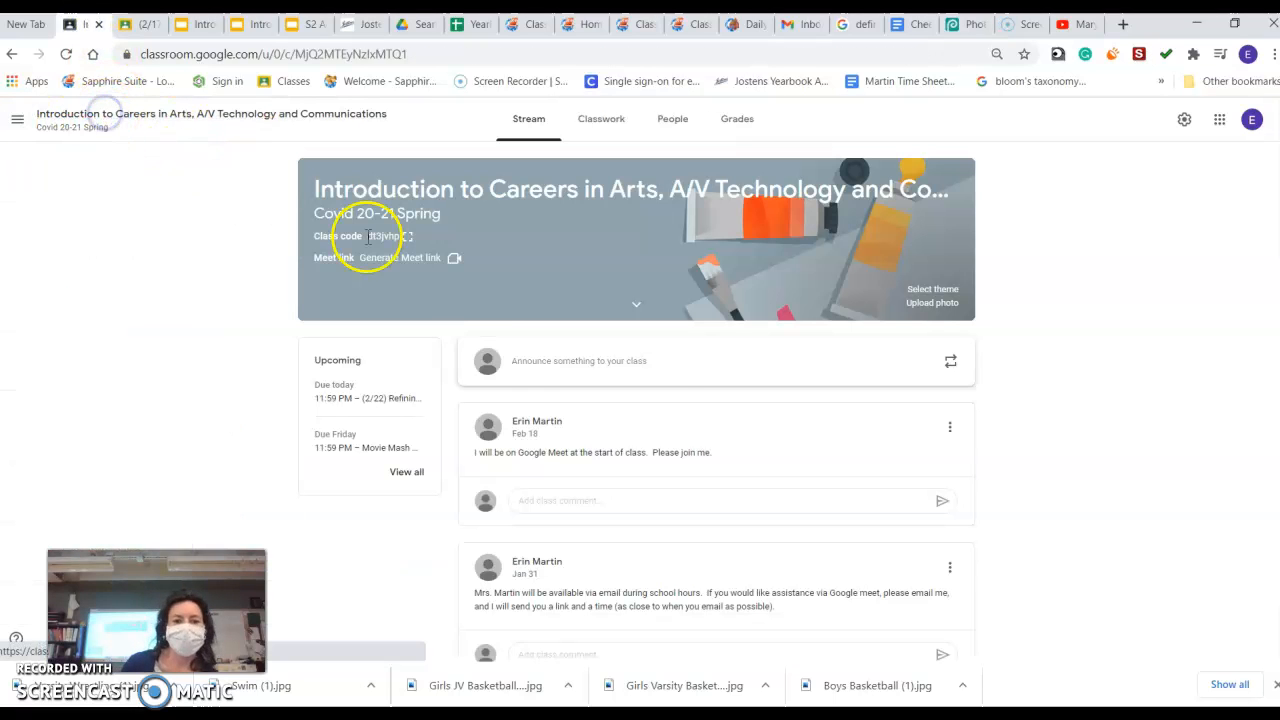
left_click(598, 130)
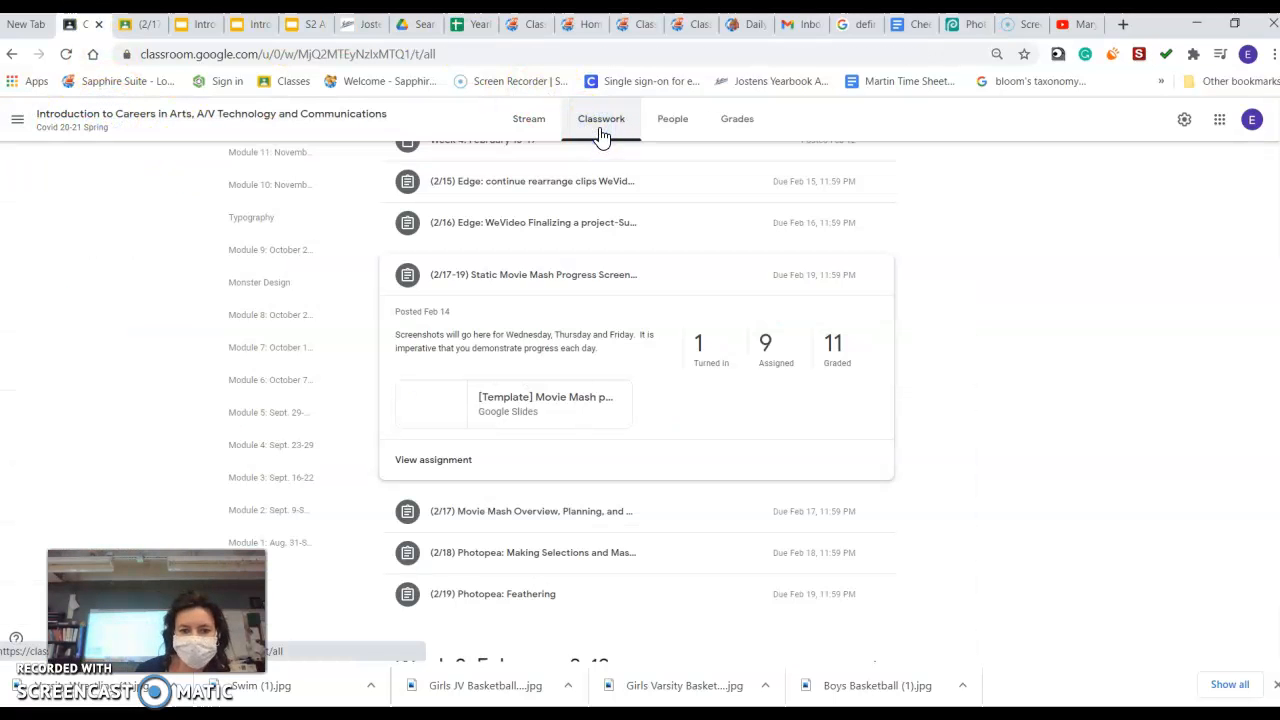
scroll(686, 331, "down", 3)
scroll(688, 333, "up", 2)
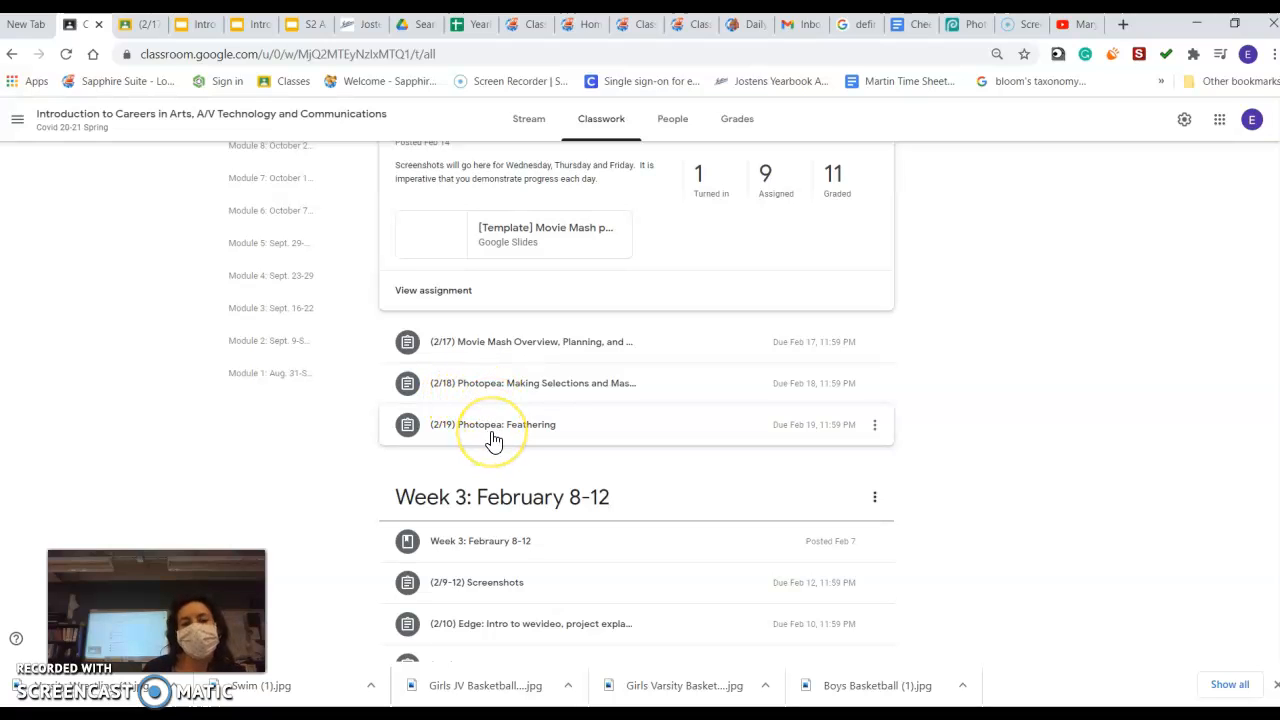
Return to the Photopea collage, hide Layer 5 with the two black circles and zoom in on the alligator cutout
left_click(965, 24)
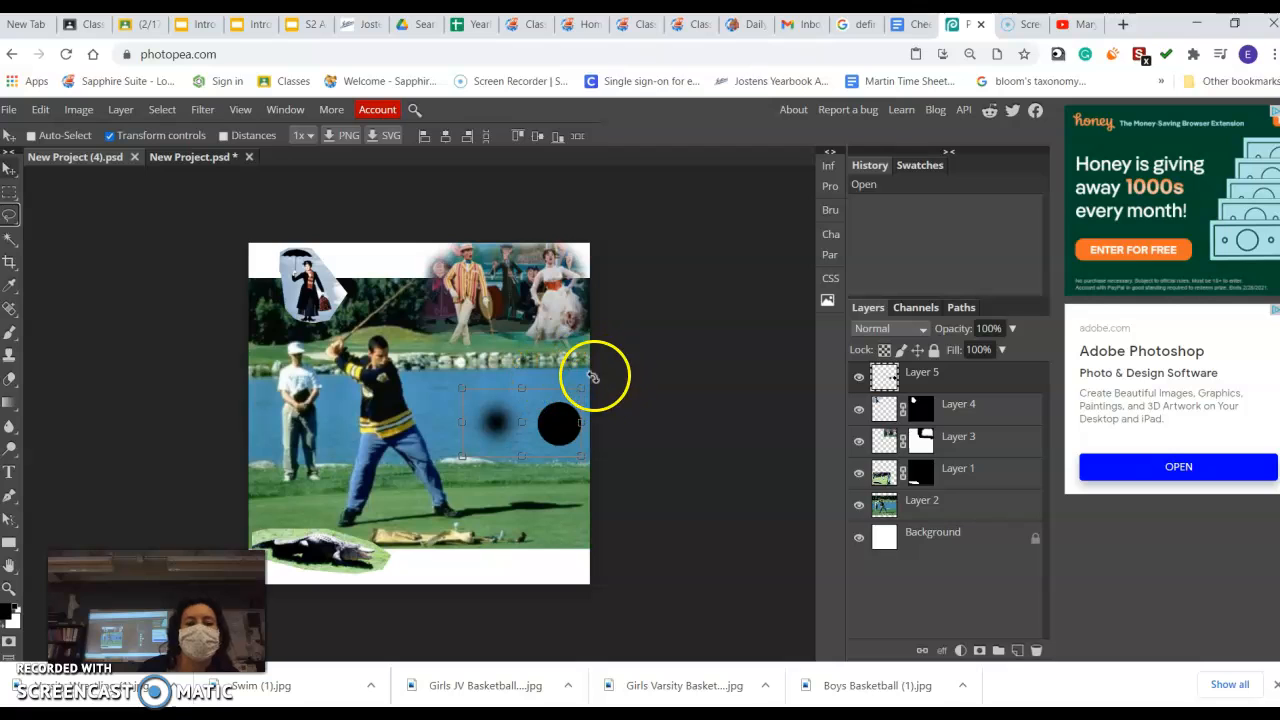
left_click(857, 380)
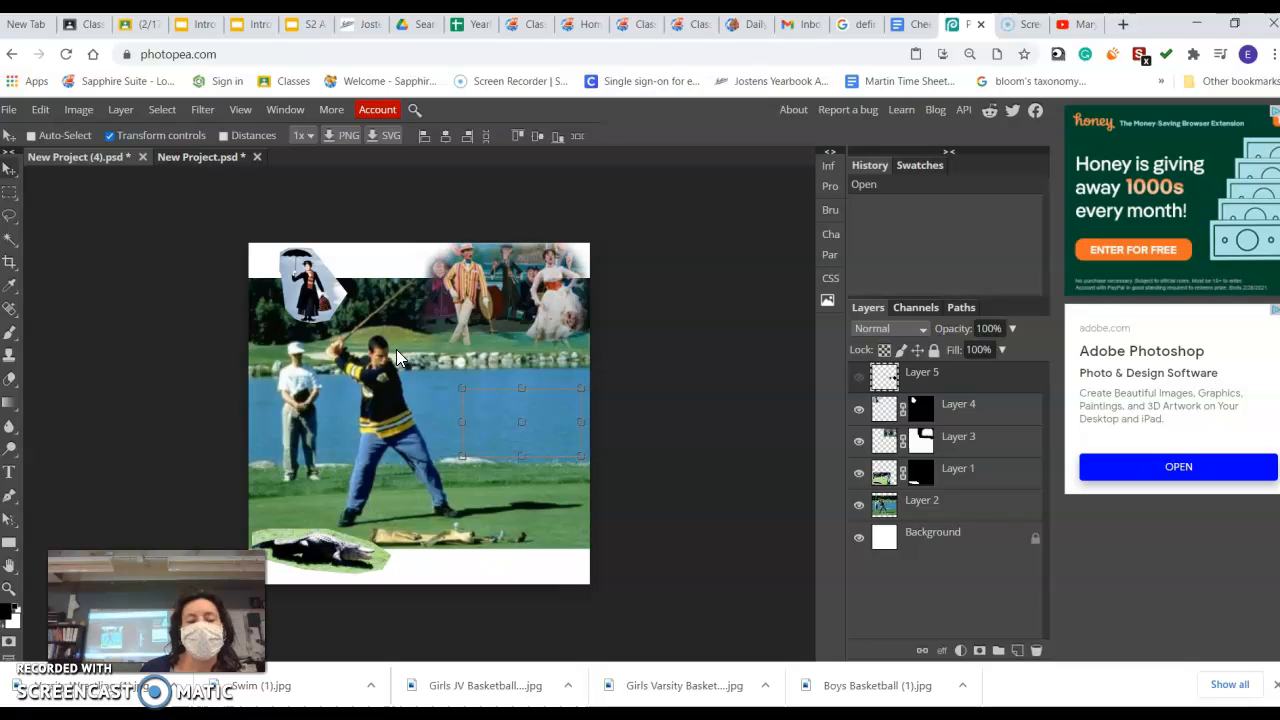
left_click(9, 588)
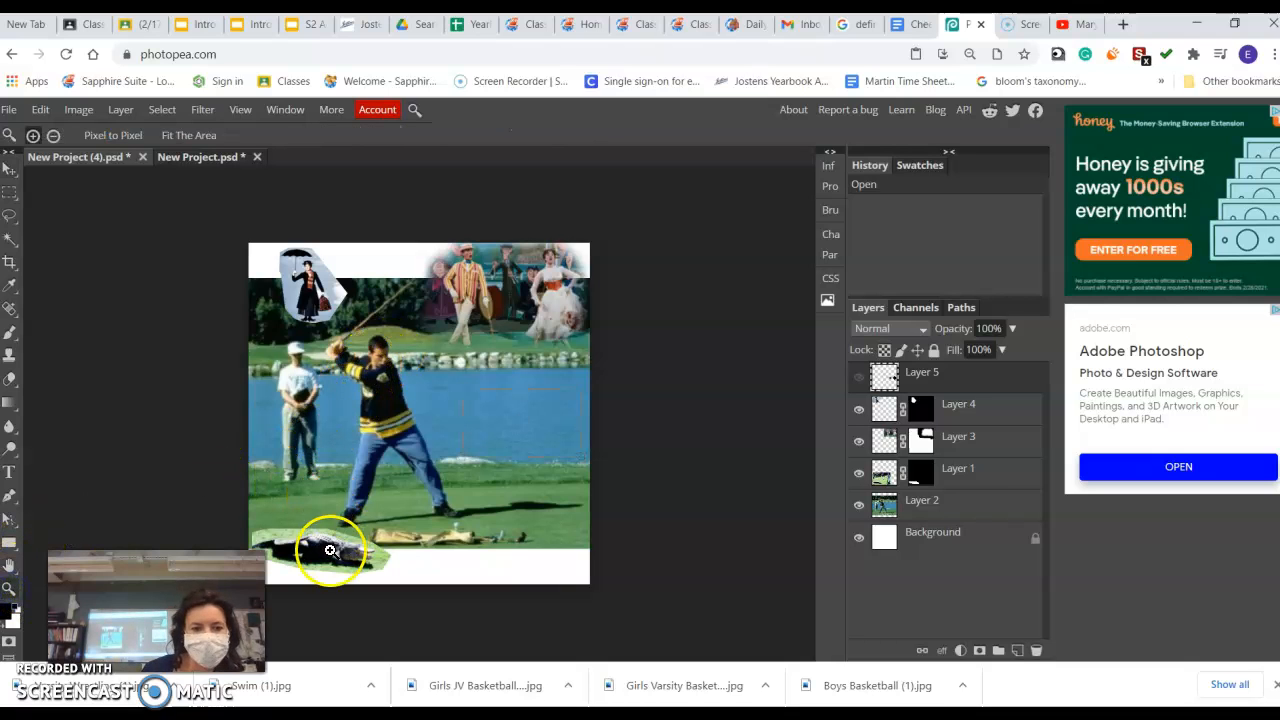
left_click(330, 550)
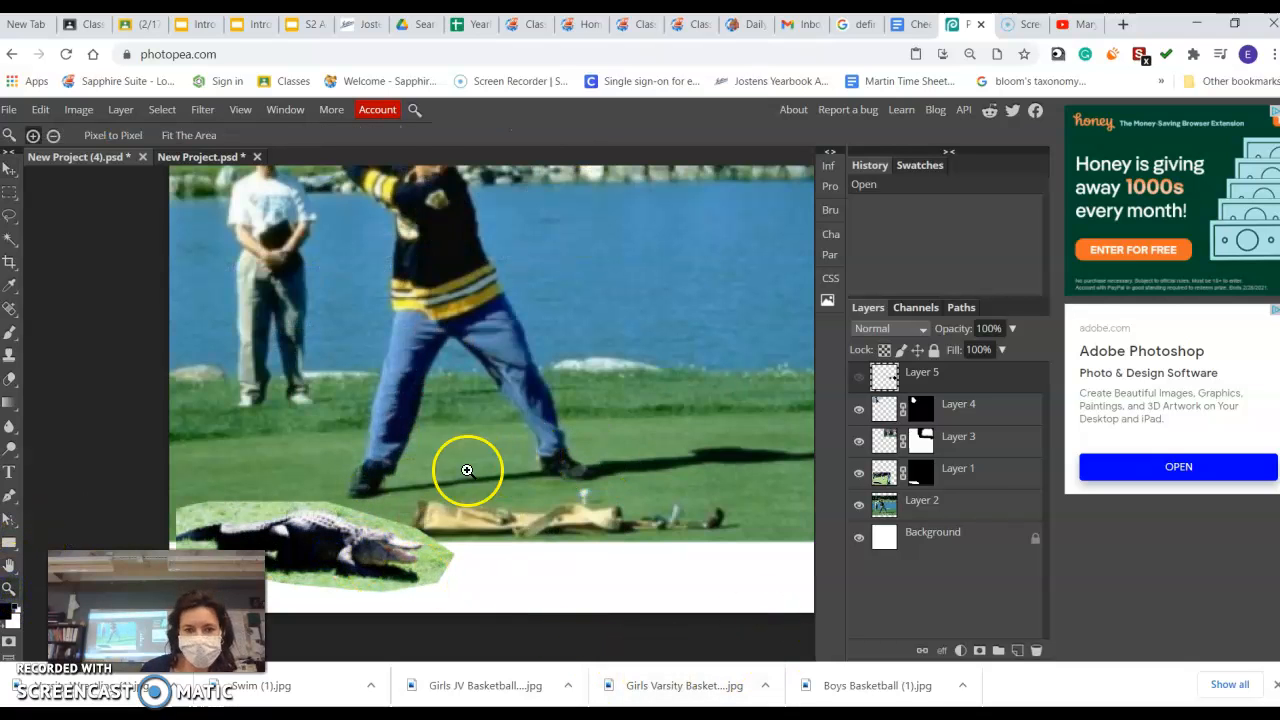
left_click_drag(152, 606, 1169, 634)
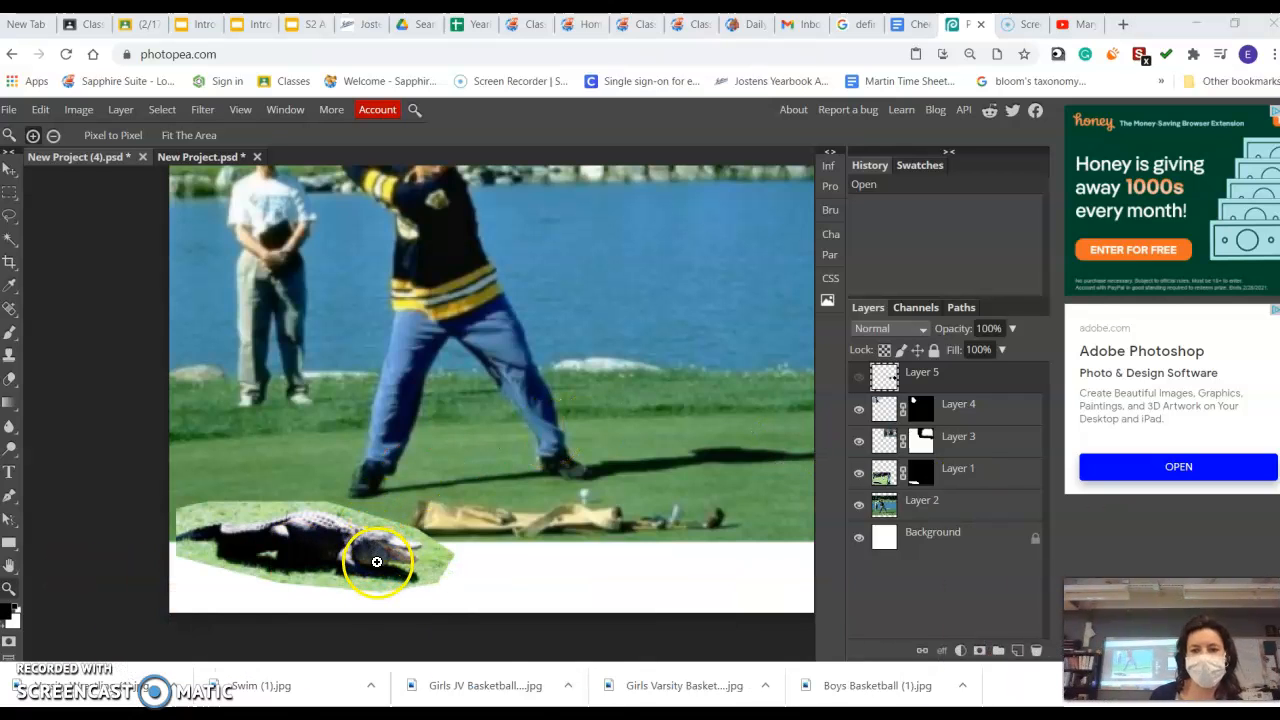
mouse_move(378, 562)
left_mouse_down()
mouse_move(362, 568)
mouse_move(260, 515)
left_mouse_up()
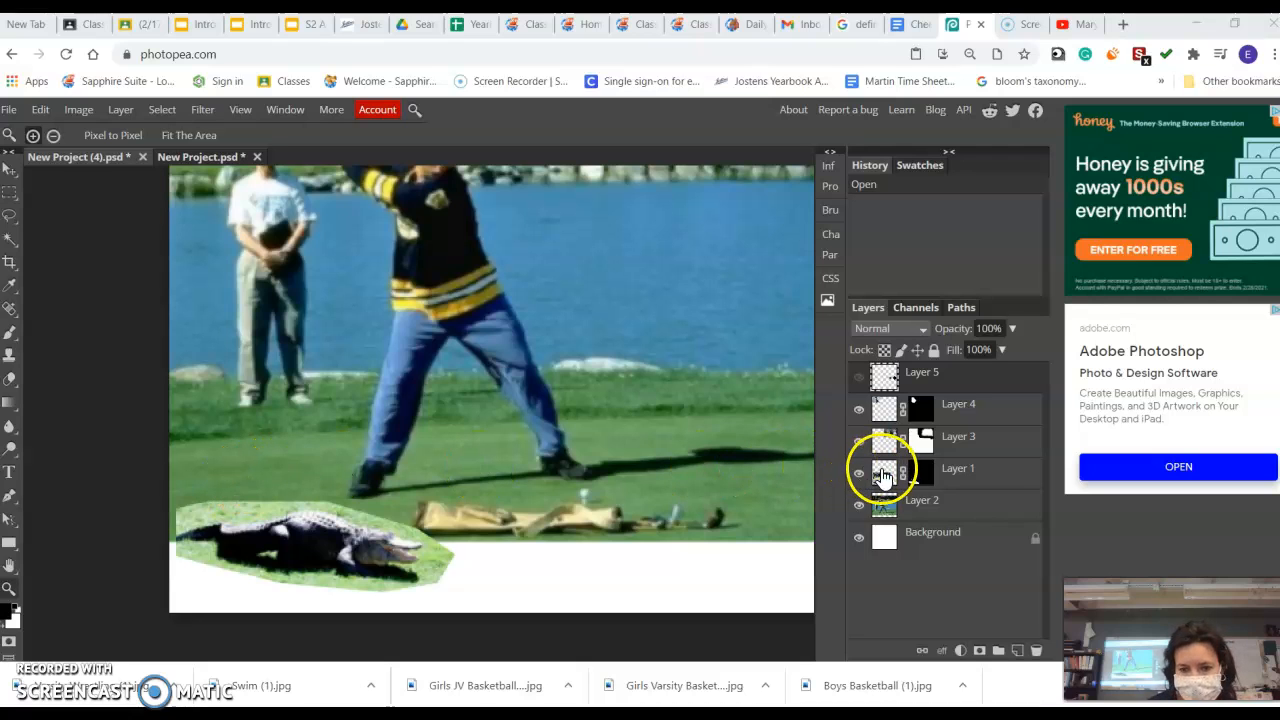
Outline the alligator on Layer 1 closely with the Polygonal Lasso, following its back, open jaws, underside and tail to a closed selection
left_click(882, 477)
left_click(9, 588)
left_click(341, 523)
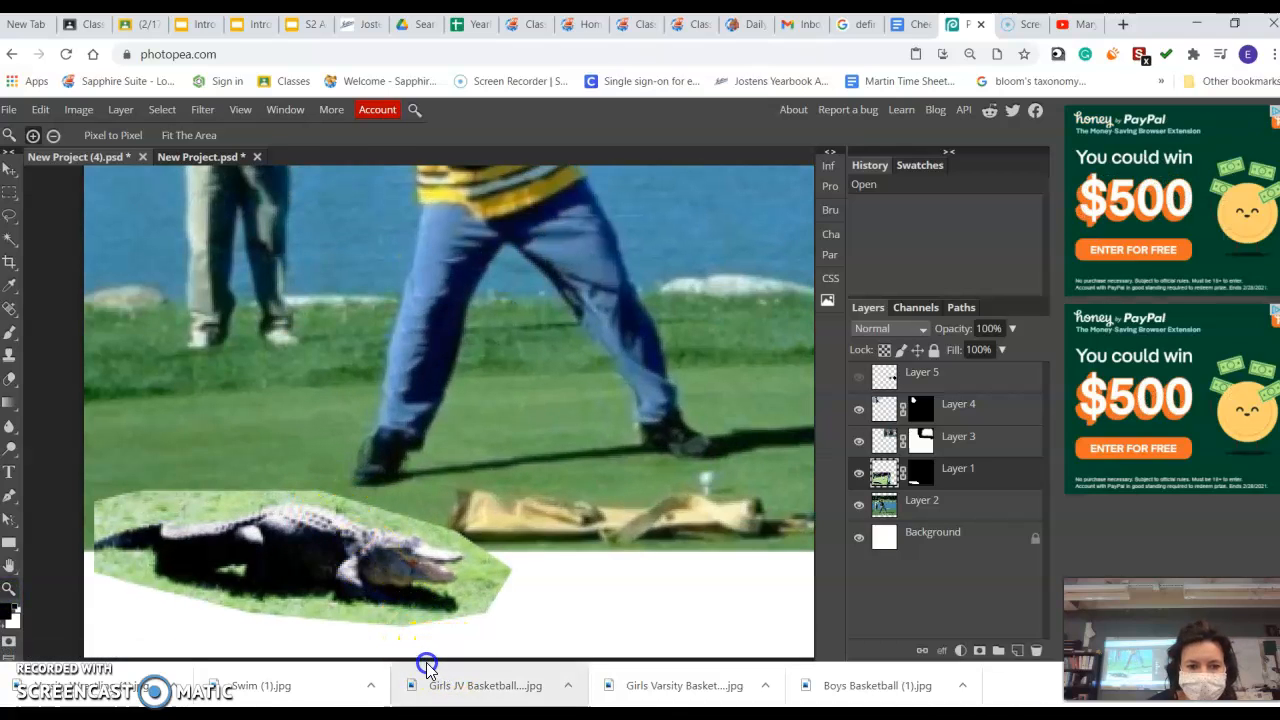
right_click(10, 218)
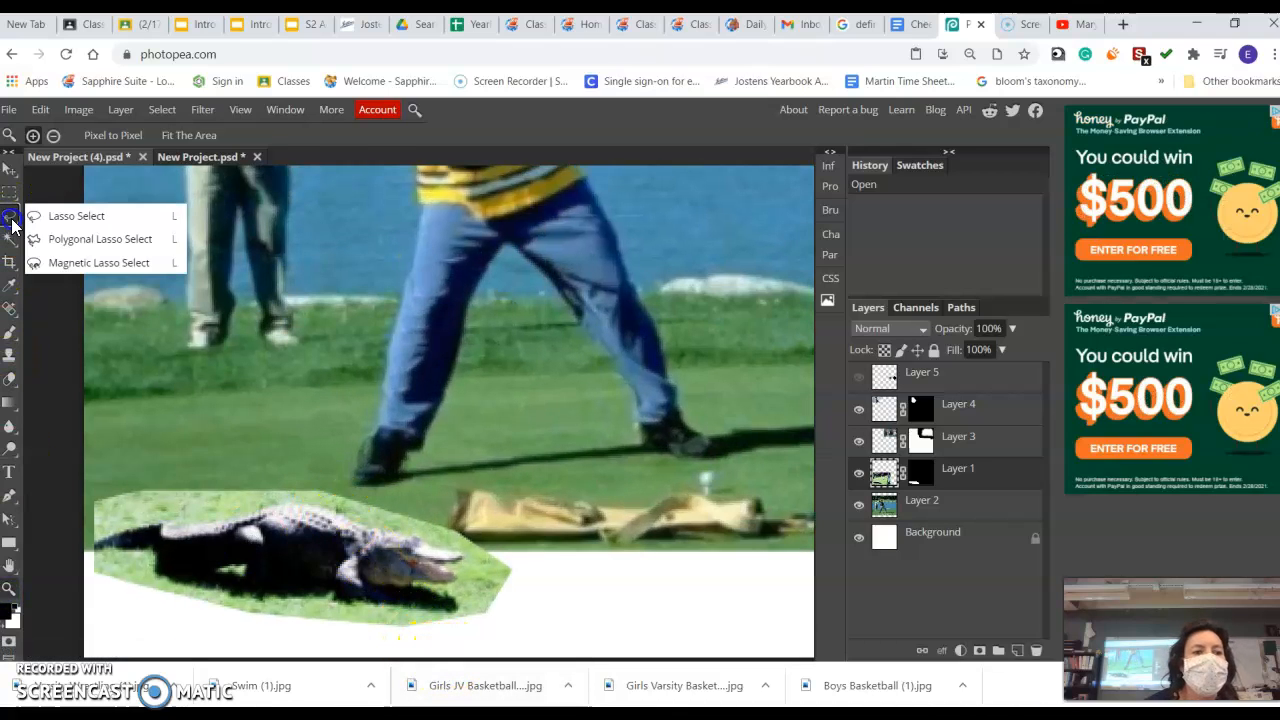
left_click(76, 240)
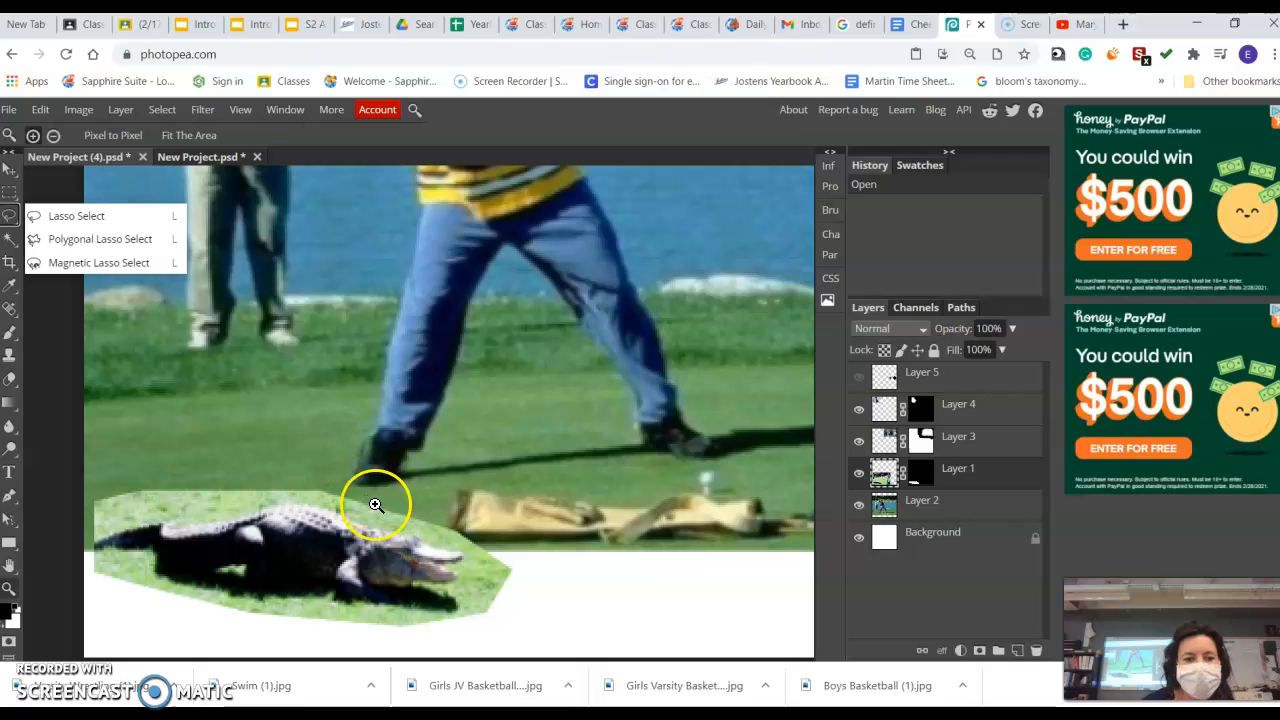
left_click(40, 218)
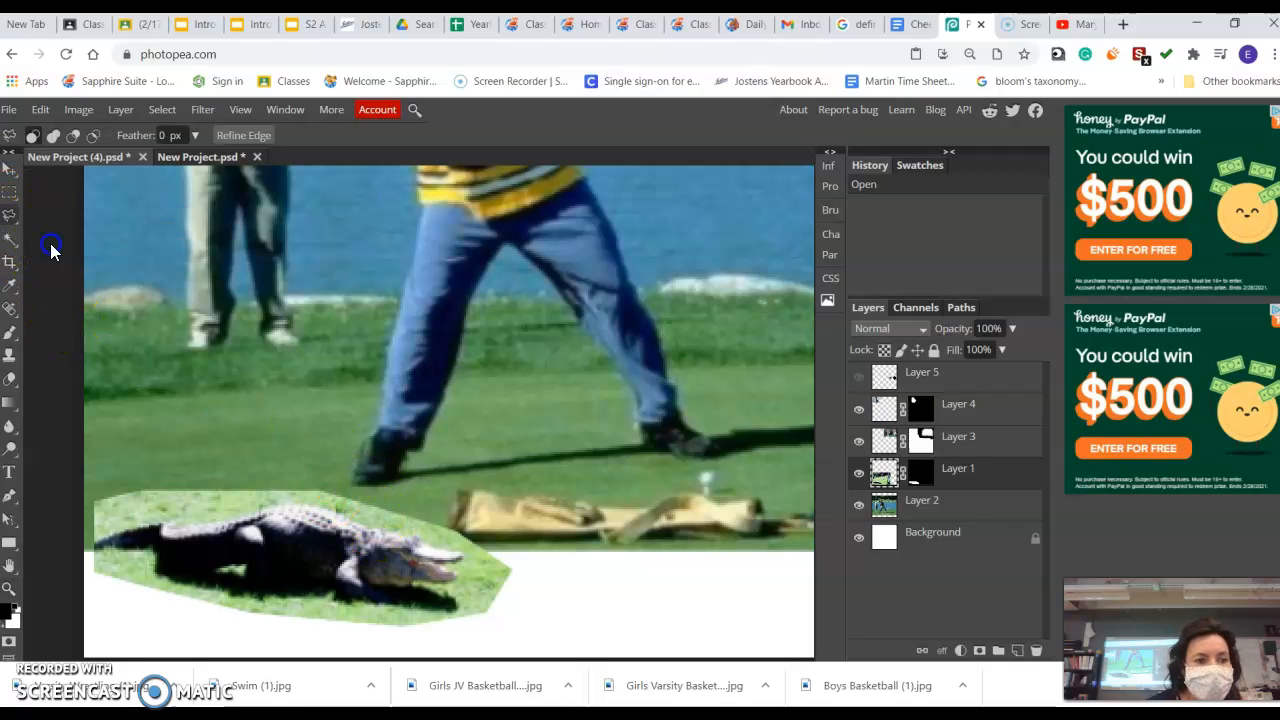
mouse_move(173, 526)
left_mouse_down()
mouse_move(294, 503)
mouse_move(459, 551)
mouse_move(440, 564)
mouse_move(455, 576)
left_mouse_up()
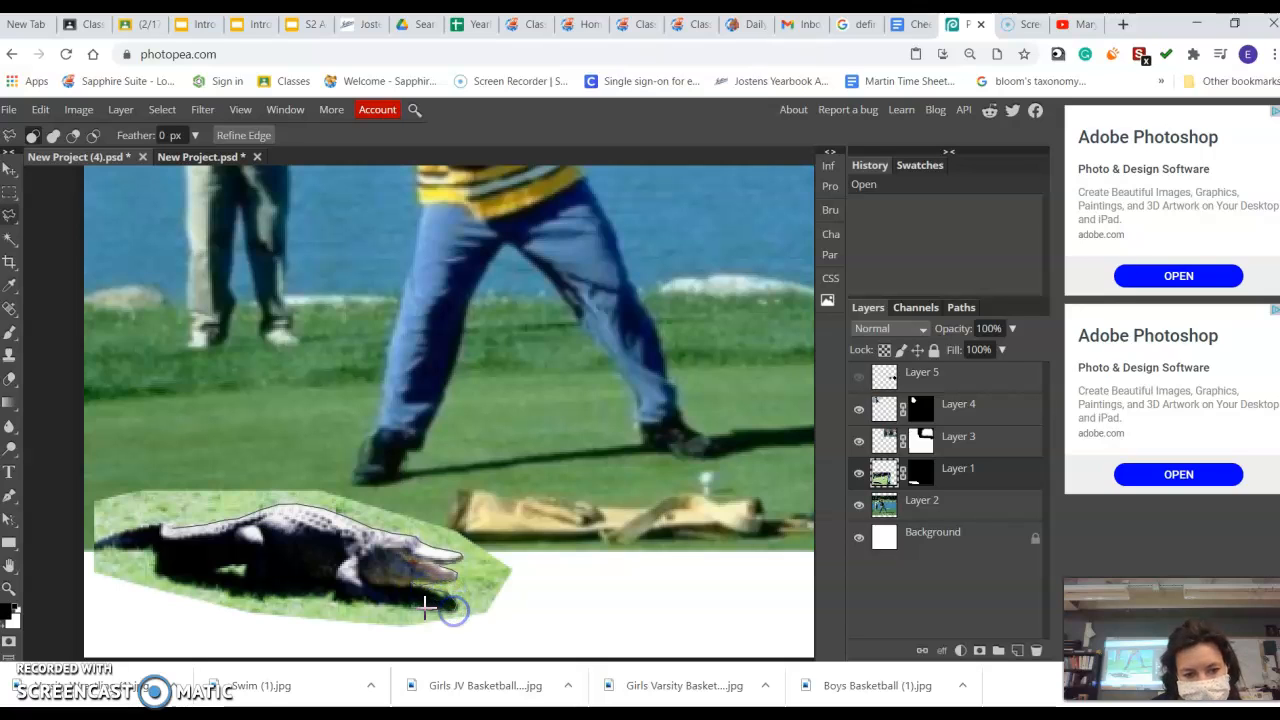
left_click(332, 597)
left_click(311, 597)
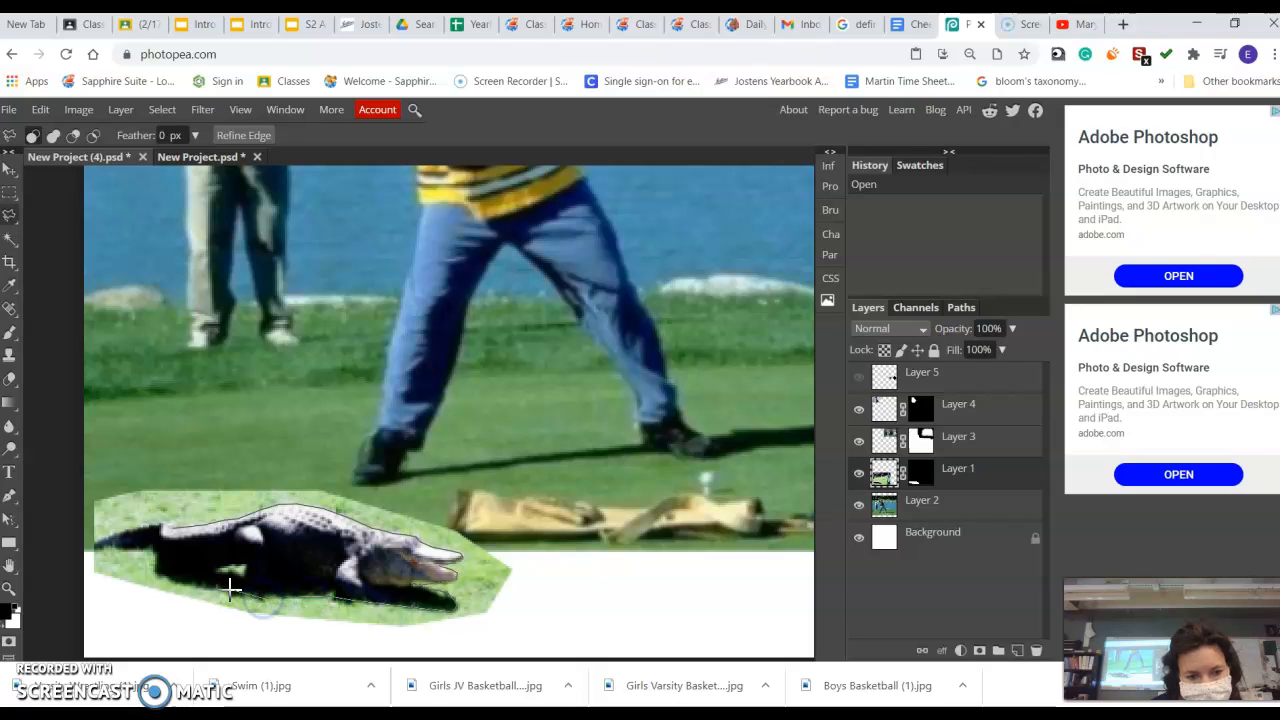
left_click(177, 579)
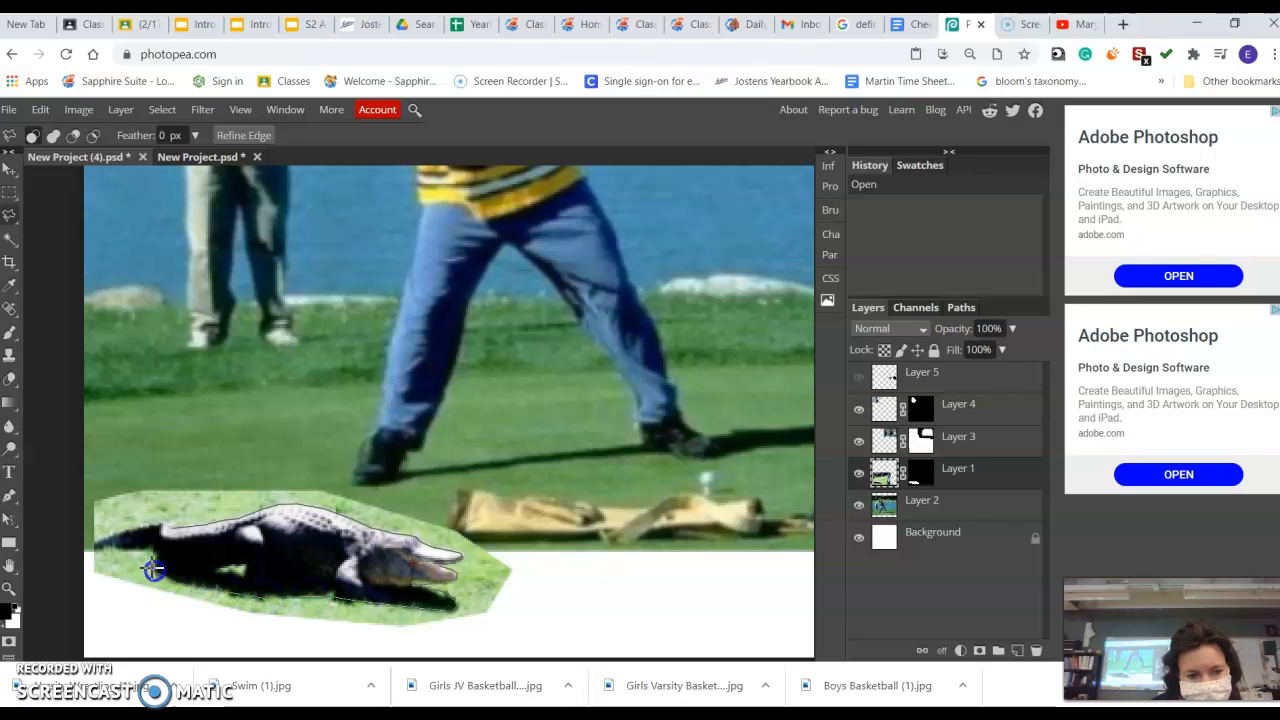
left_click(108, 547)
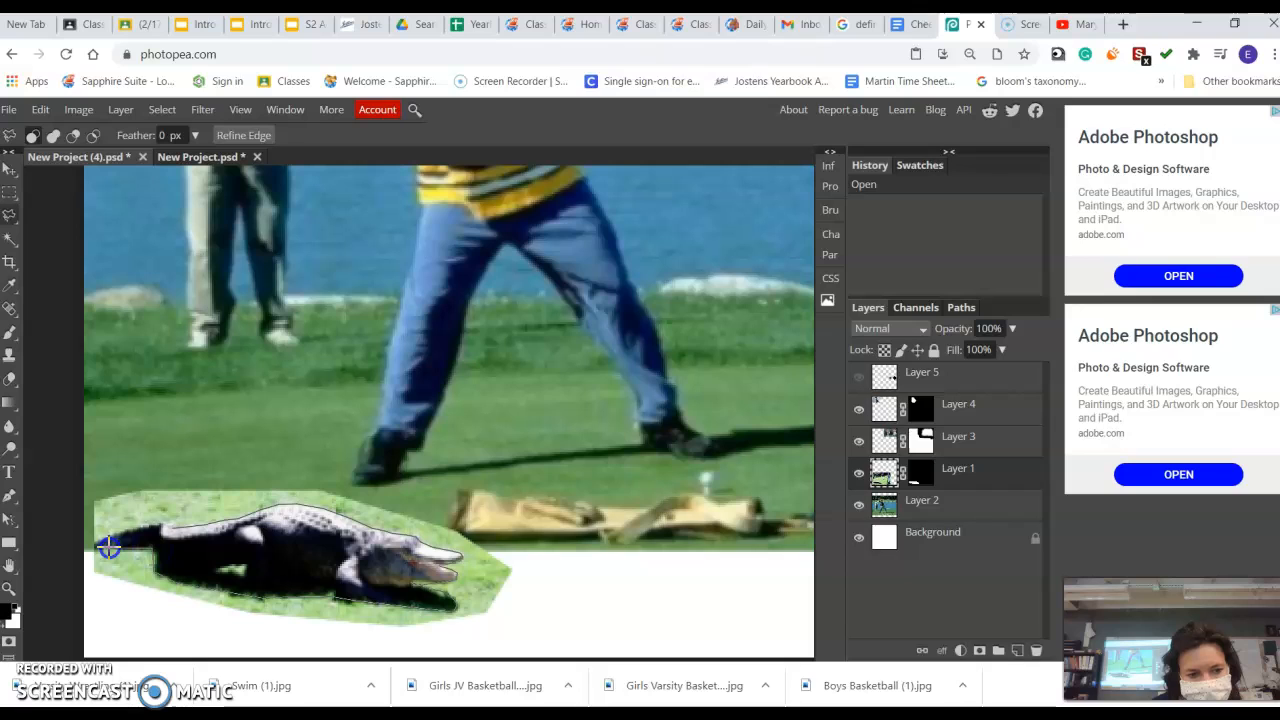
left_click(168, 530)
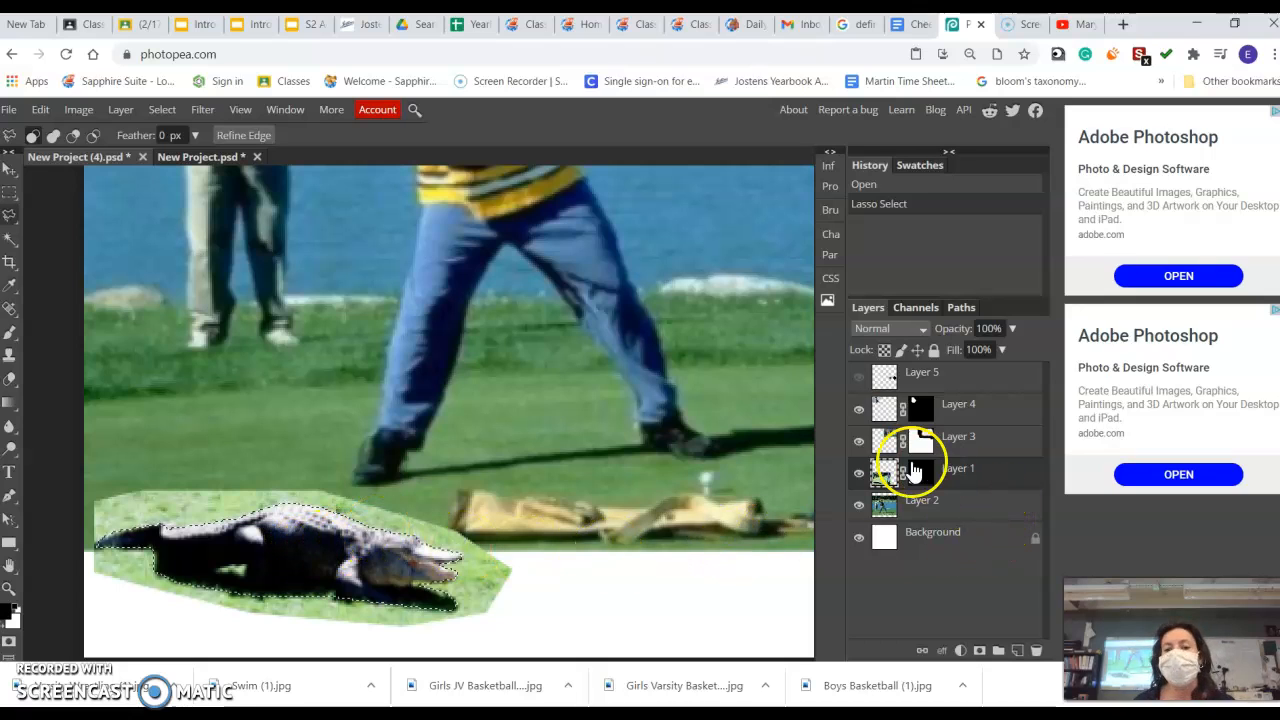
Target Layer 1's mask and invert the alligator selection
left_click(912, 476)
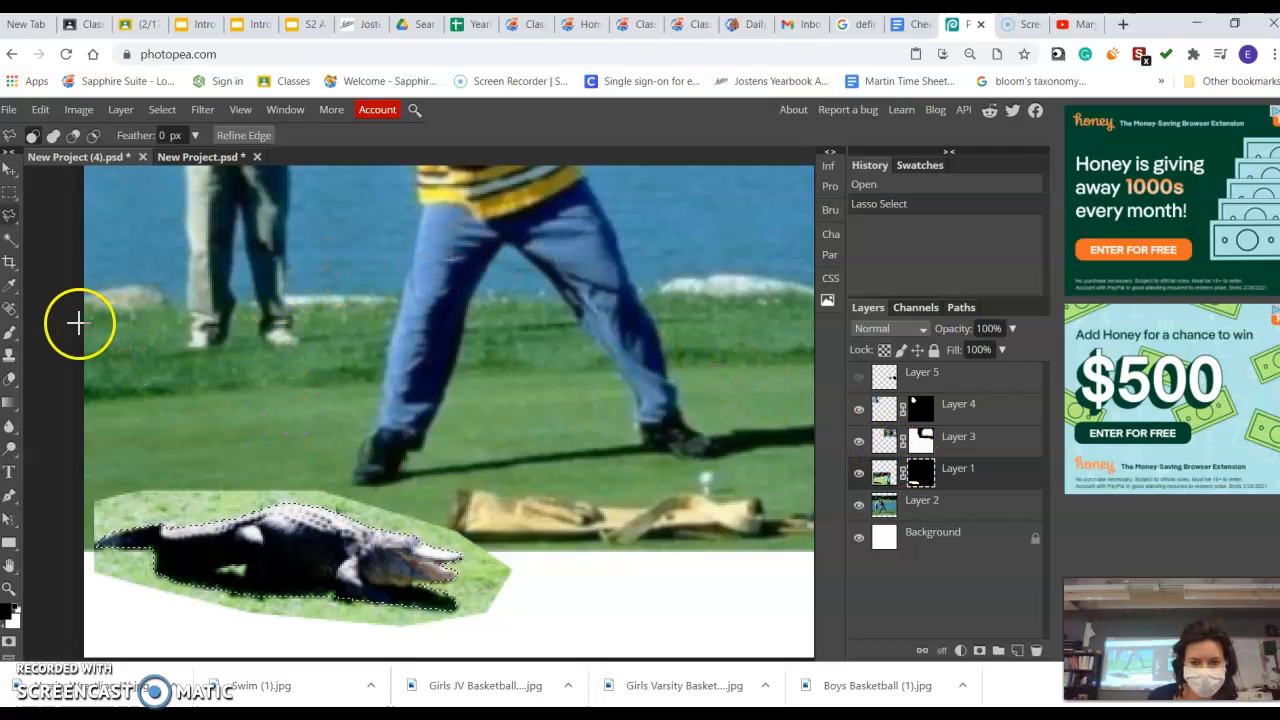
left_click(182, 116)
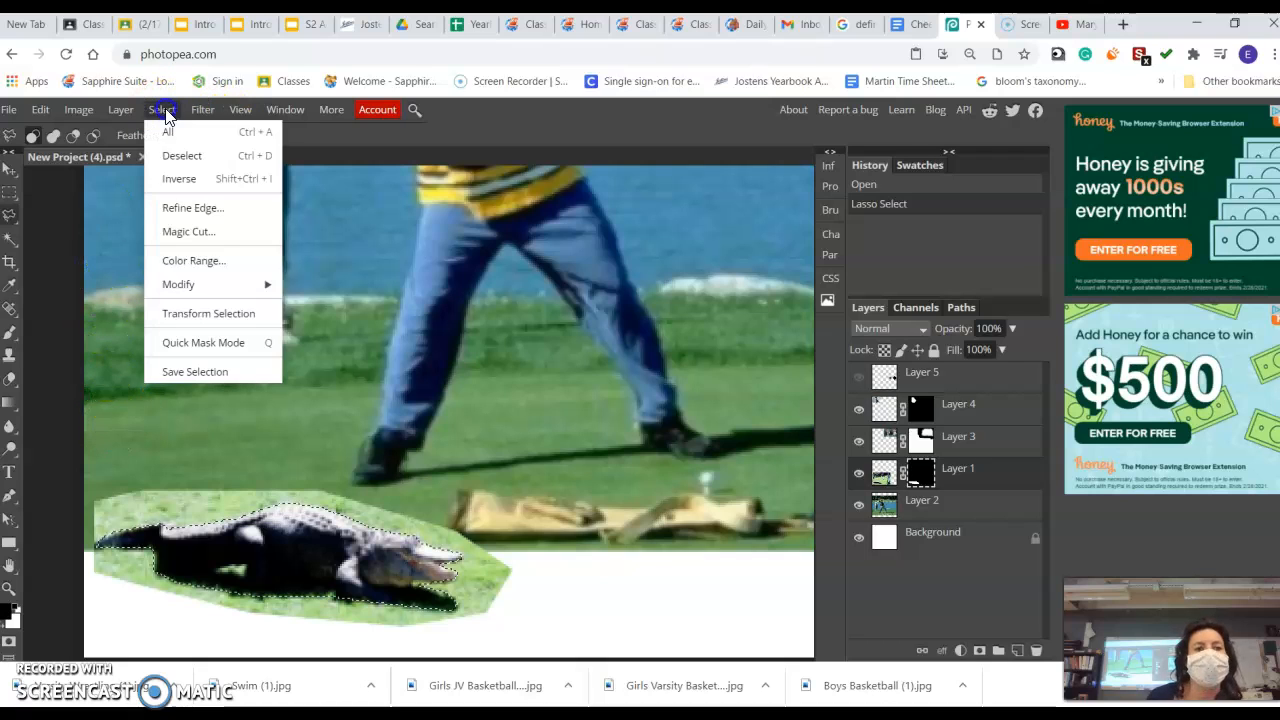
left_click(170, 180)
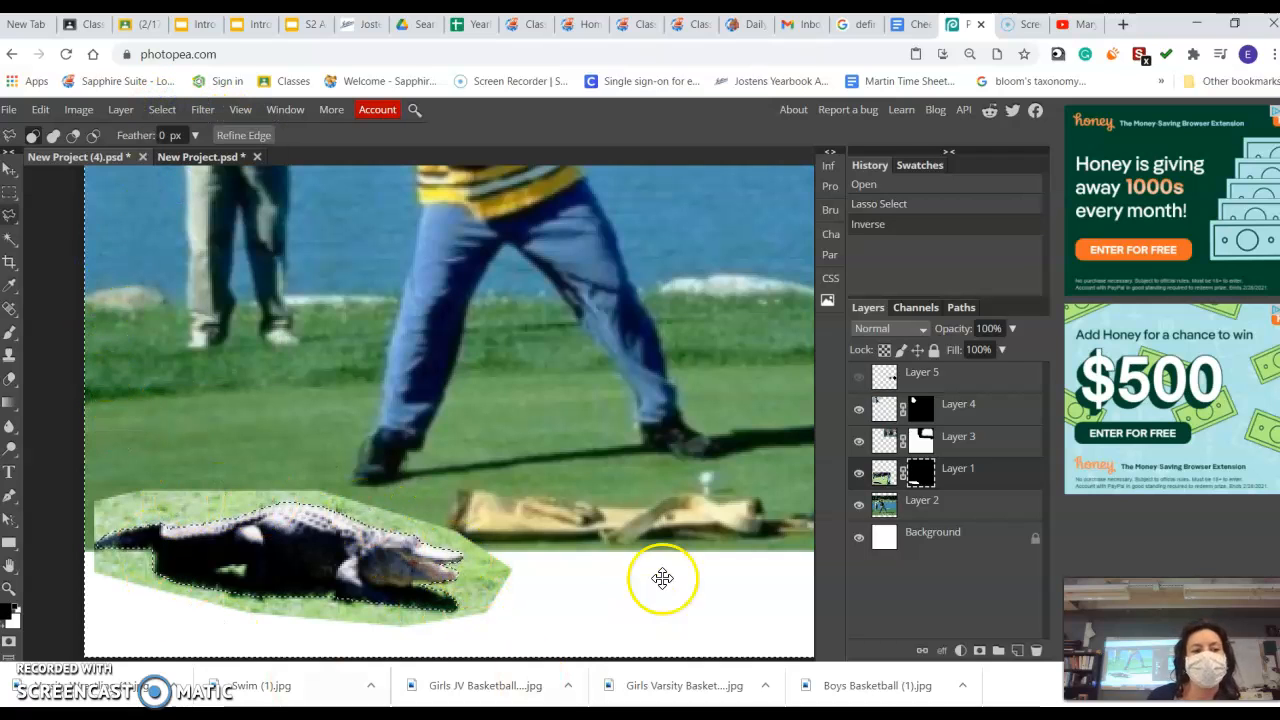
Brush black on Layer 1's mask over the grass around the alligator to hide it, and deselect
left_click(9, 333)
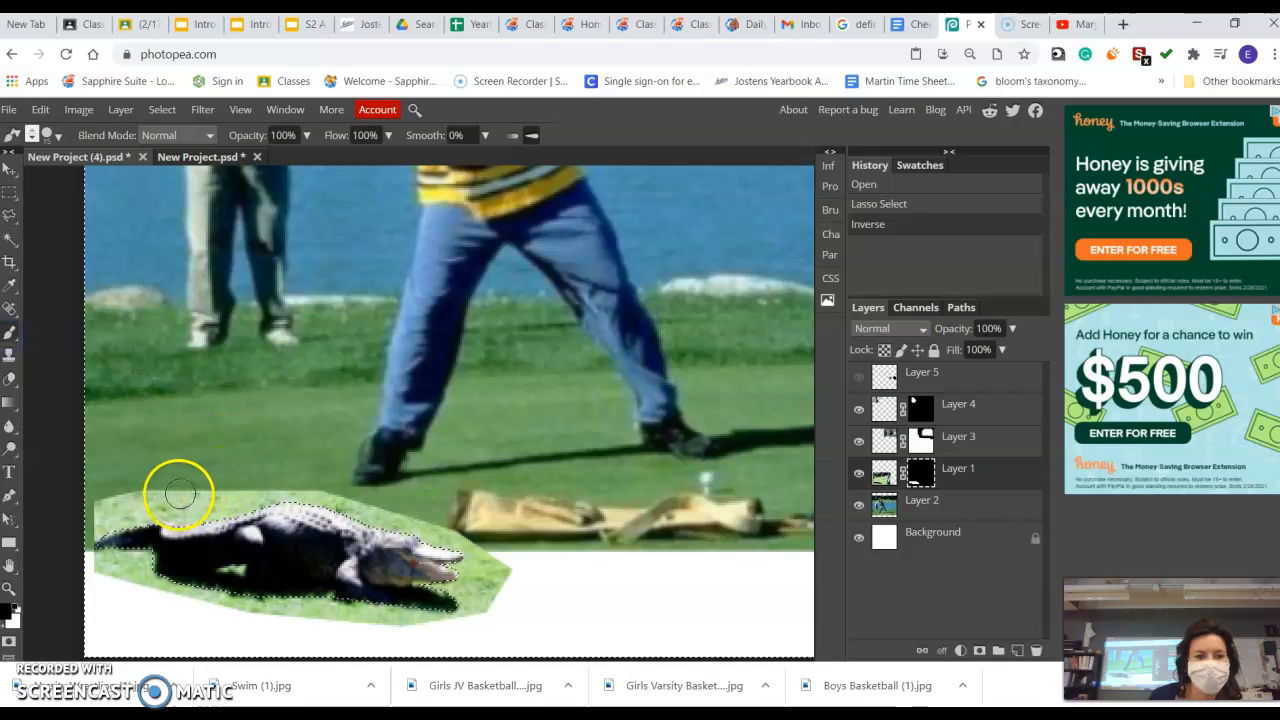
mouse_move(194, 495)
left_mouse_down()
mouse_move(329, 507)
mouse_move(509, 566)
mouse_move(314, 501)
mouse_move(224, 484)
mouse_move(138, 497)
left_mouse_up()
mouse_move(108, 544)
left_mouse_down()
mouse_move(106, 583)
mouse_move(139, 558)
mouse_move(119, 565)
mouse_move(162, 586)
mouse_move(288, 604)
mouse_move(491, 613)
mouse_move(461, 588)
mouse_move(428, 592)
mouse_move(410, 571)
mouse_move(512, 582)
mouse_move(429, 614)
mouse_move(321, 626)
mouse_move(426, 602)
mouse_move(449, 551)
left_mouse_up()
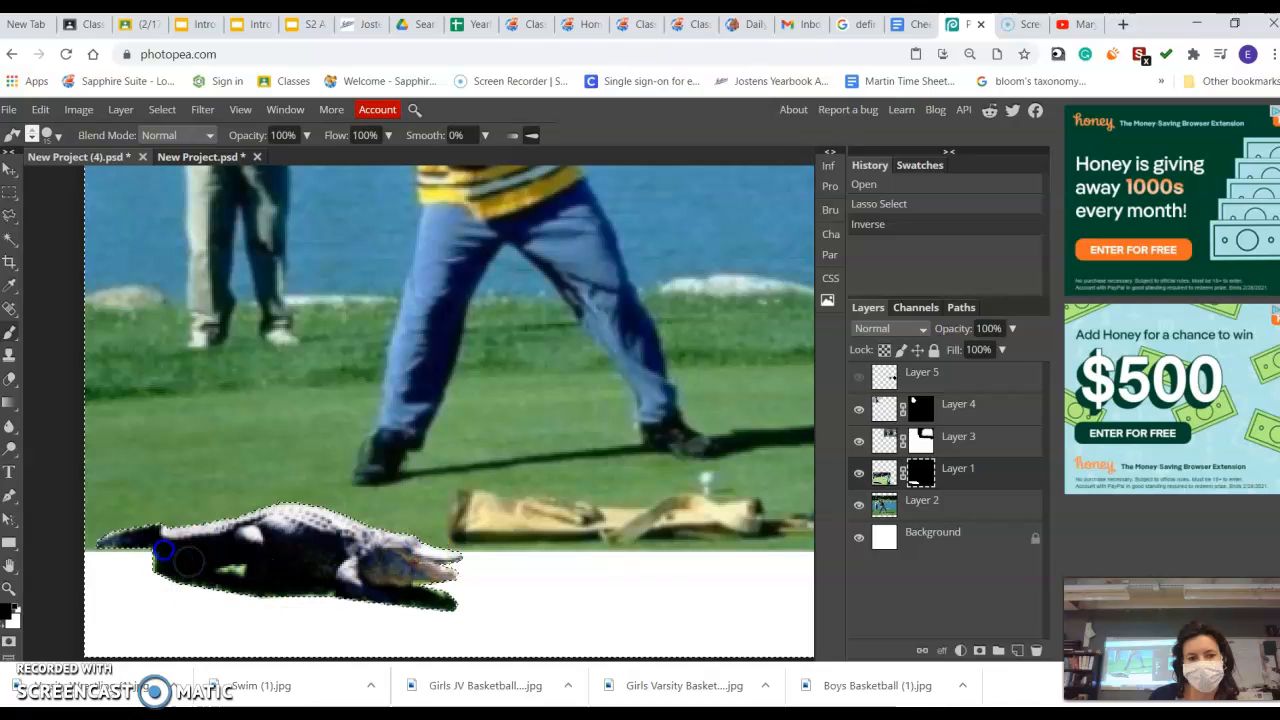
left_click(162, 109)
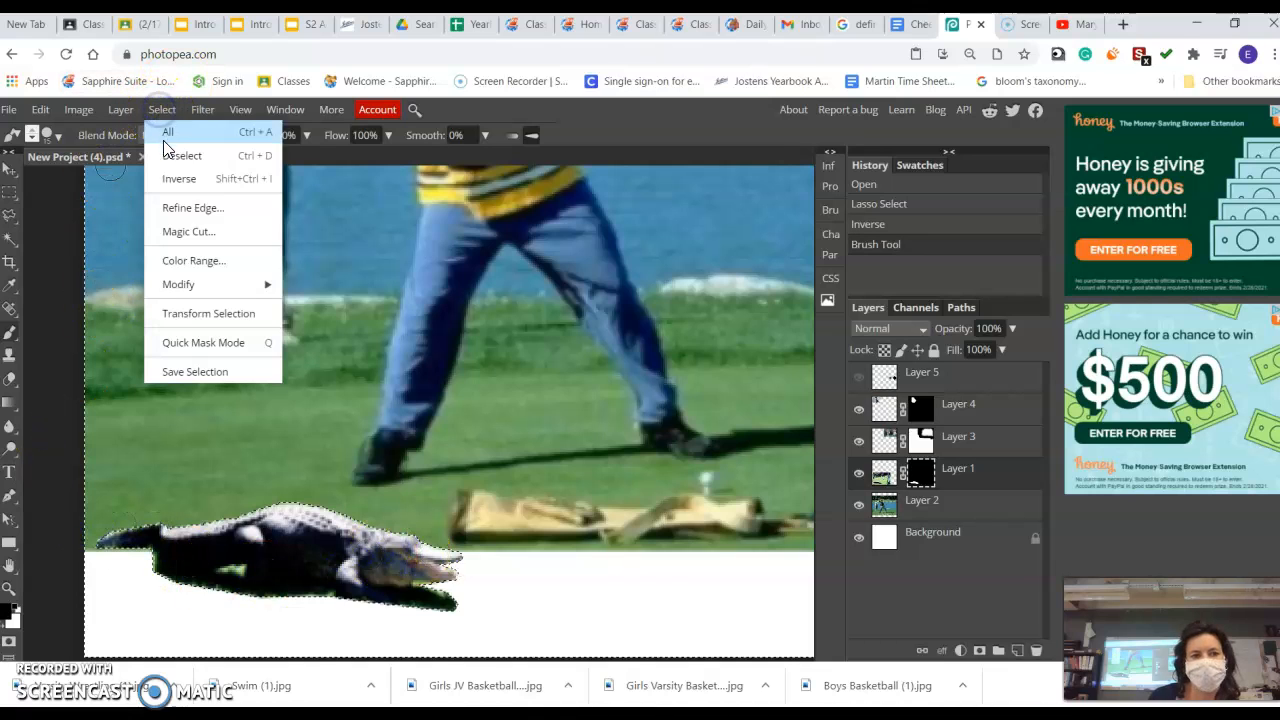
left_click(166, 155)
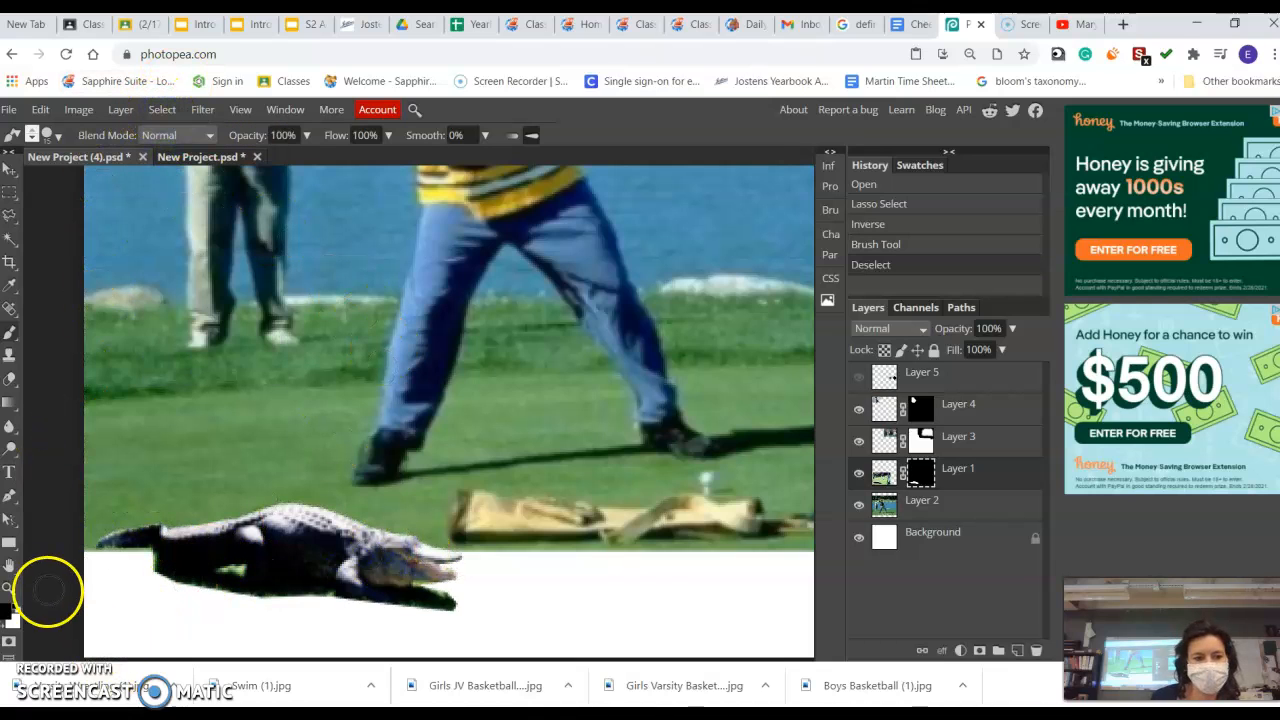
Examine the trimmed alligator cutout both in the whole collage and close up against the white strip below the golf photo
left_click(9, 588)
left_click(53, 135)
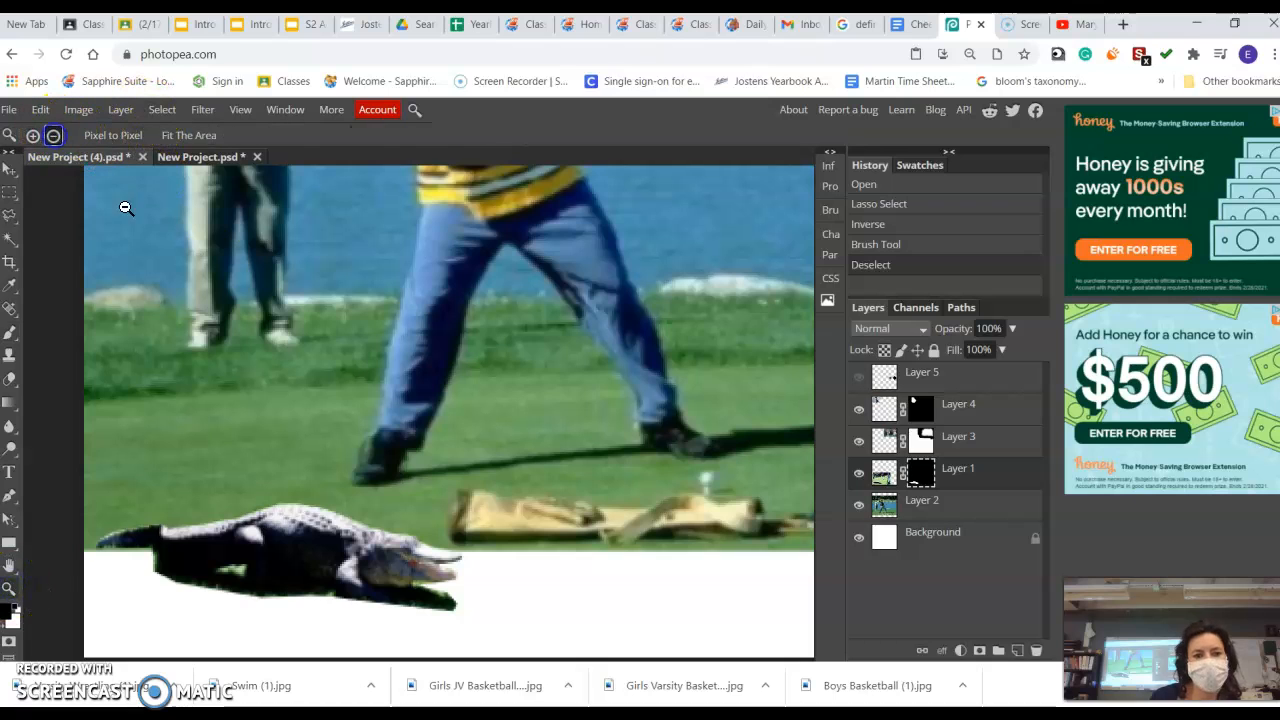
left_click(437, 366)
left_click(439, 370)
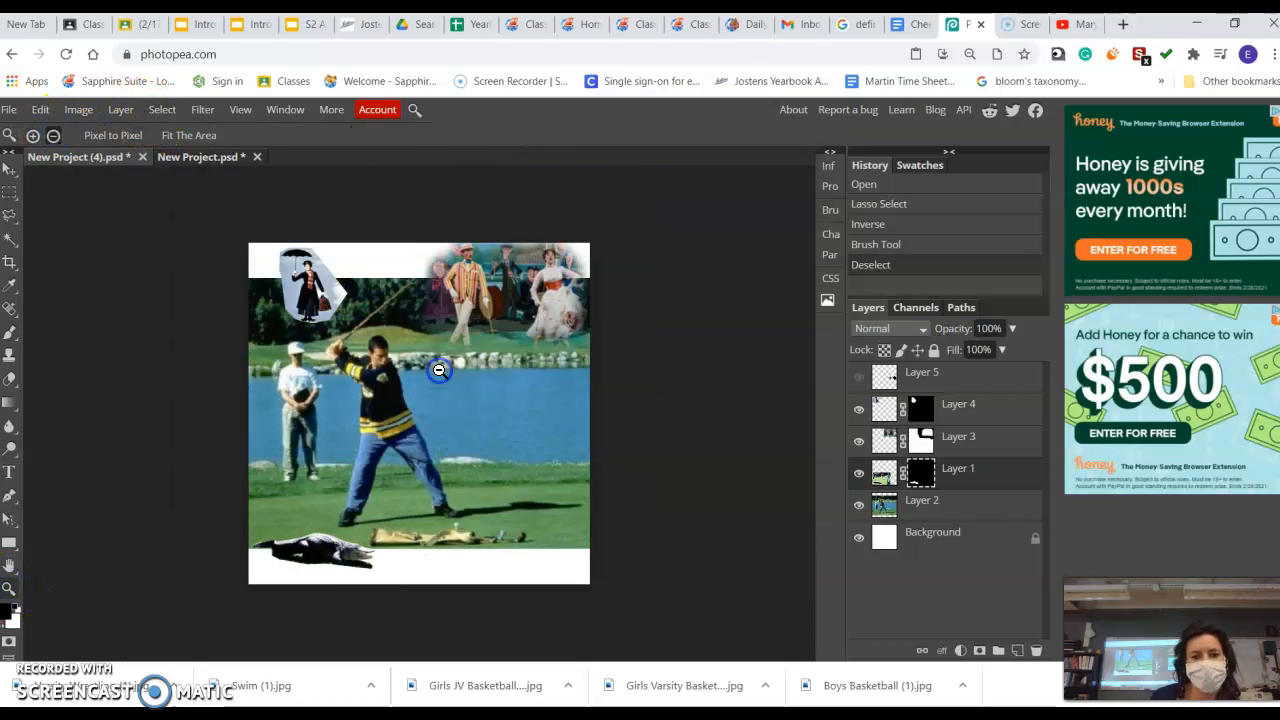
left_click(384, 576)
left_click(33, 135)
left_click(306, 568)
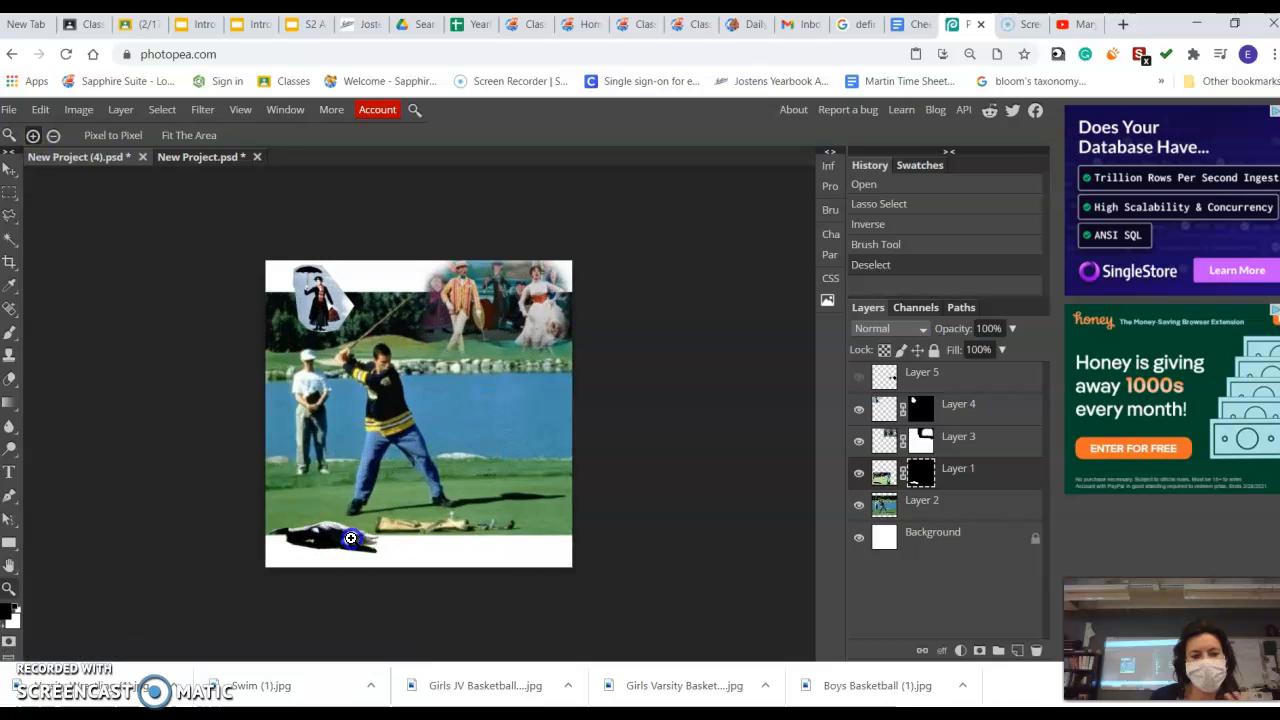
left_click(306, 568)
left_click(308, 569)
left_click(308, 569)
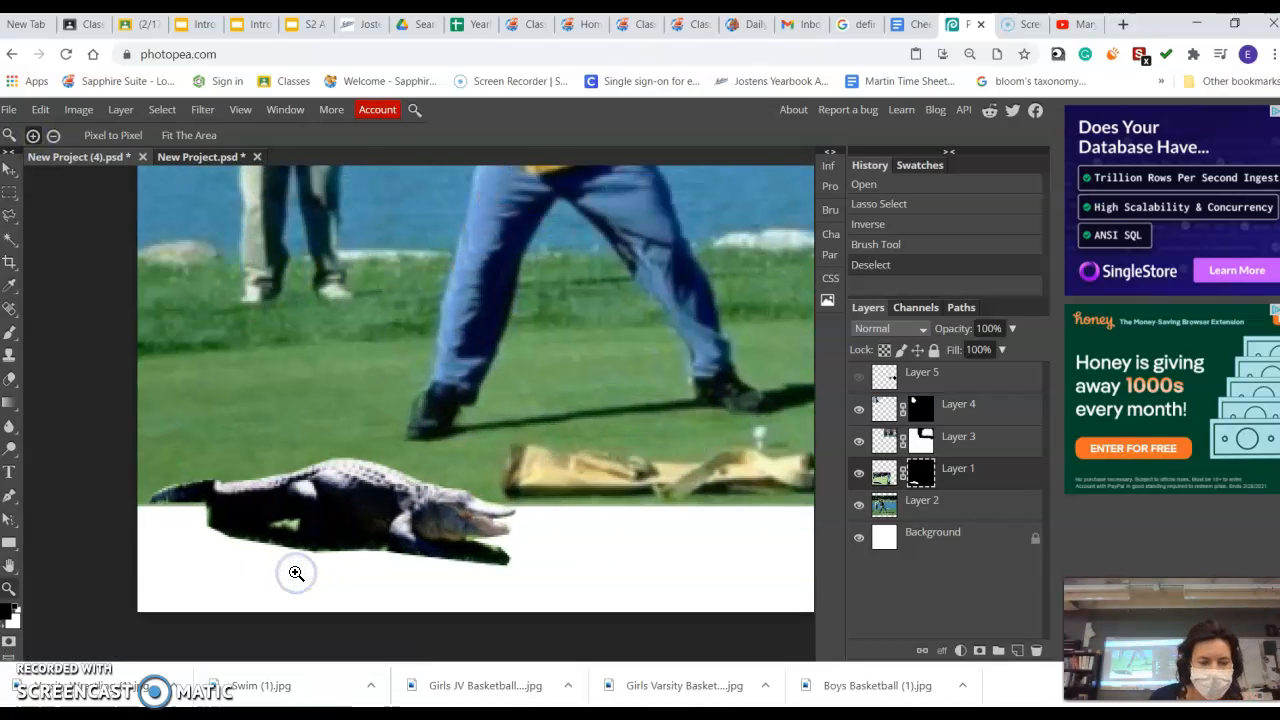
scroll(292, 495, "up", 5)
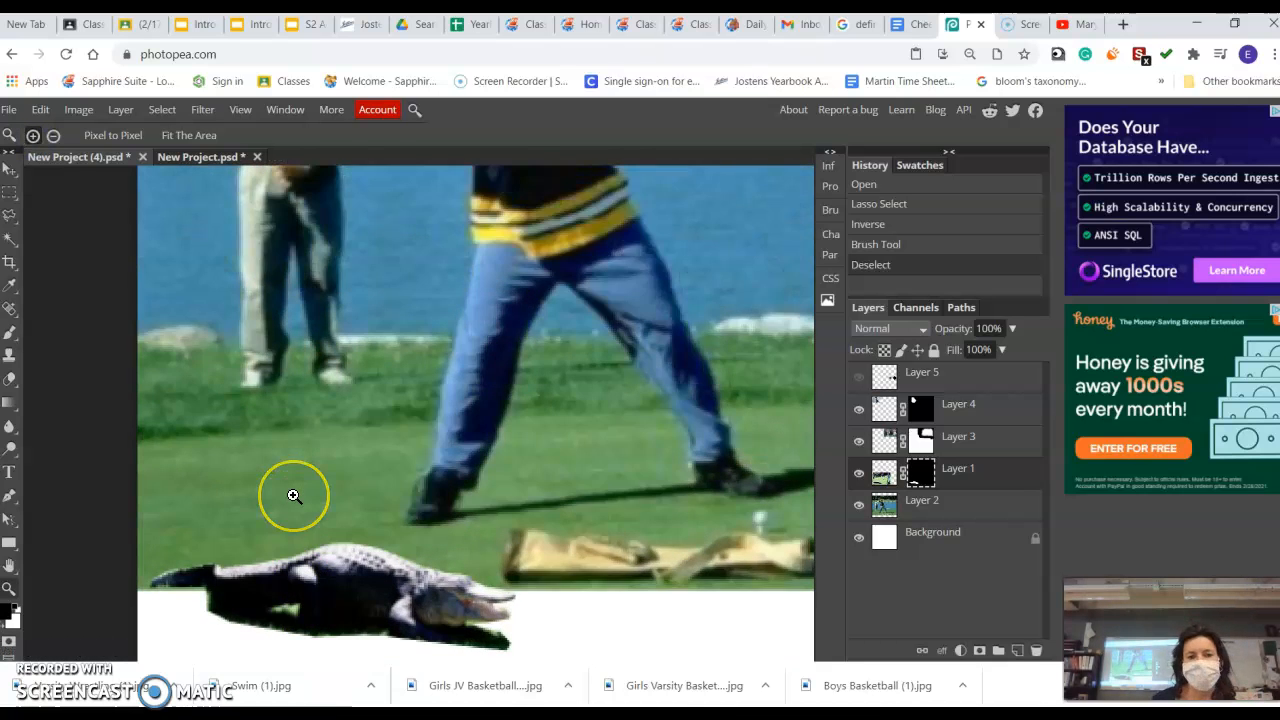
scroll(293, 495, "down", 4)
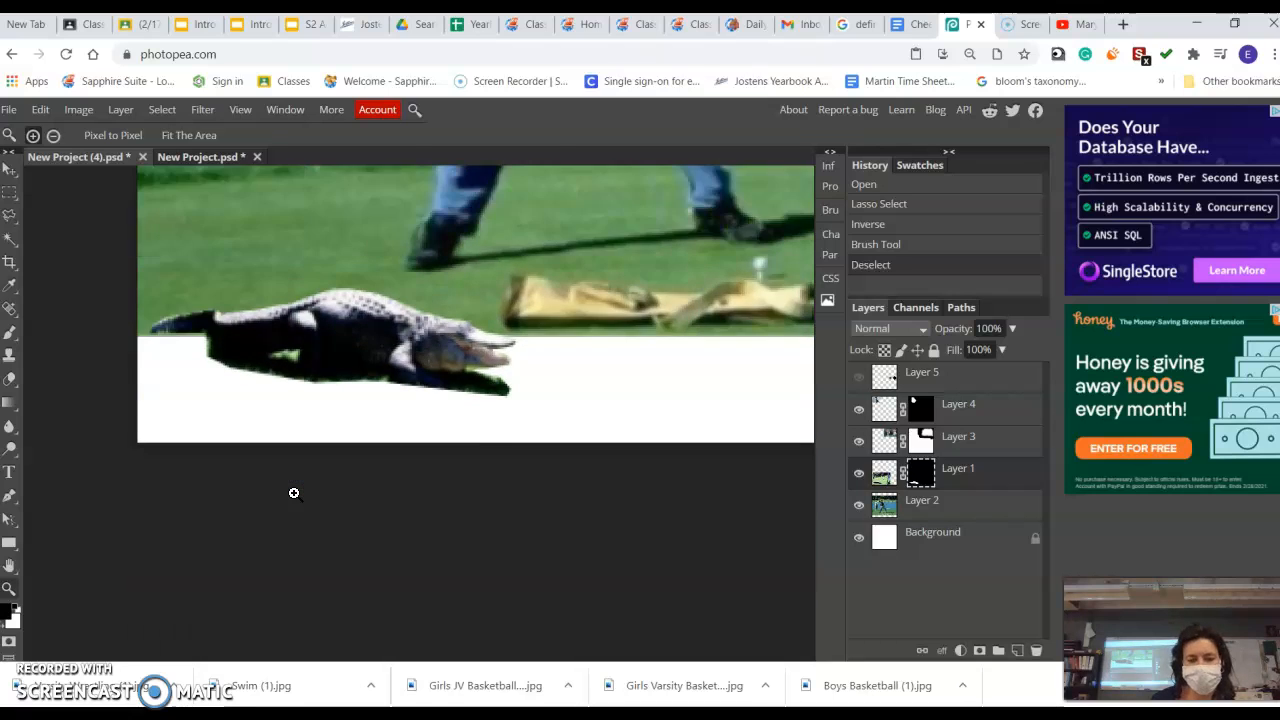
scroll(292, 492, "up", 1)
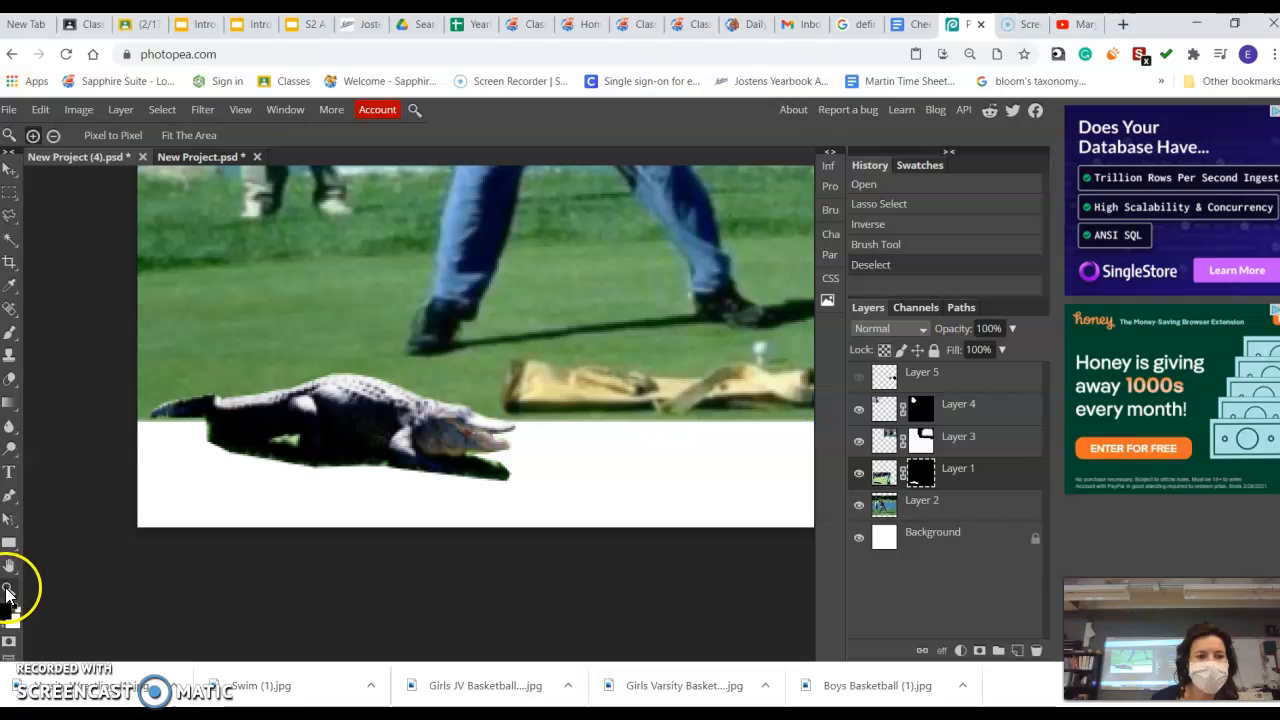
Try resizing the golf photo on Layer 2 to 94% height by its lower edge, and undo the transform
left_click(53, 135)
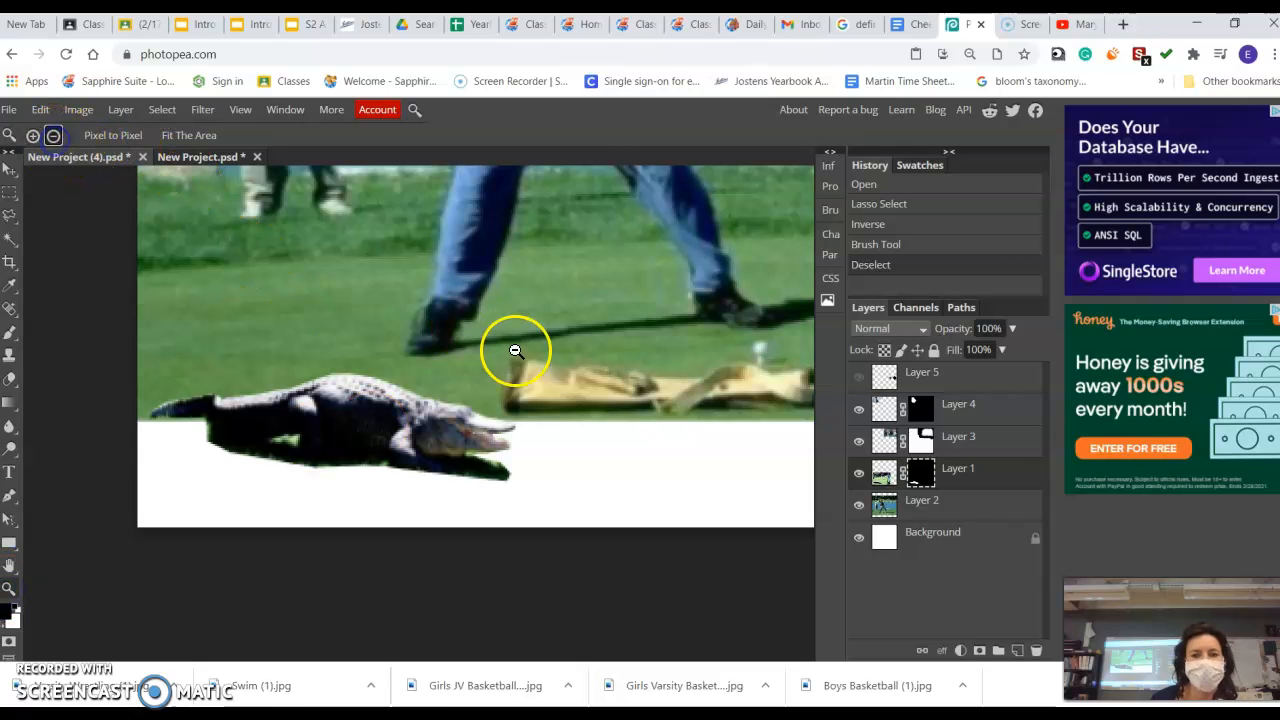
left_click(514, 351)
left_click(590, 406)
left_click(594, 412)
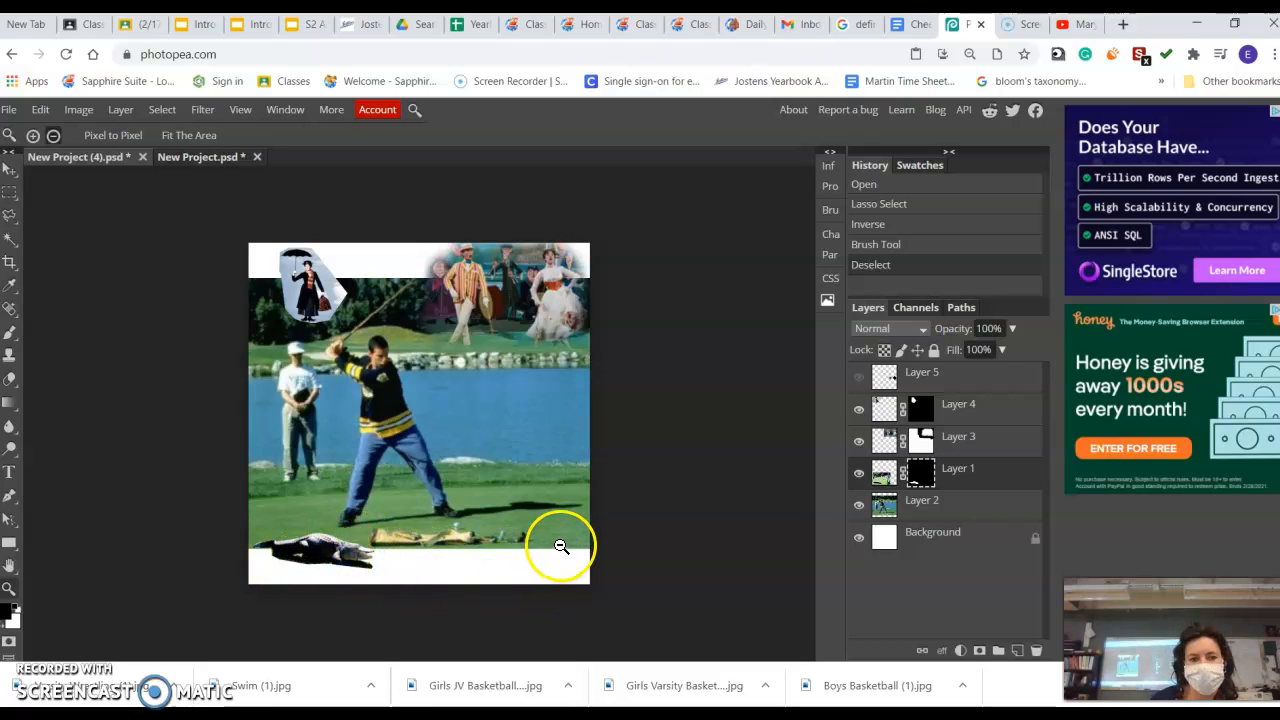
left_click(9, 167)
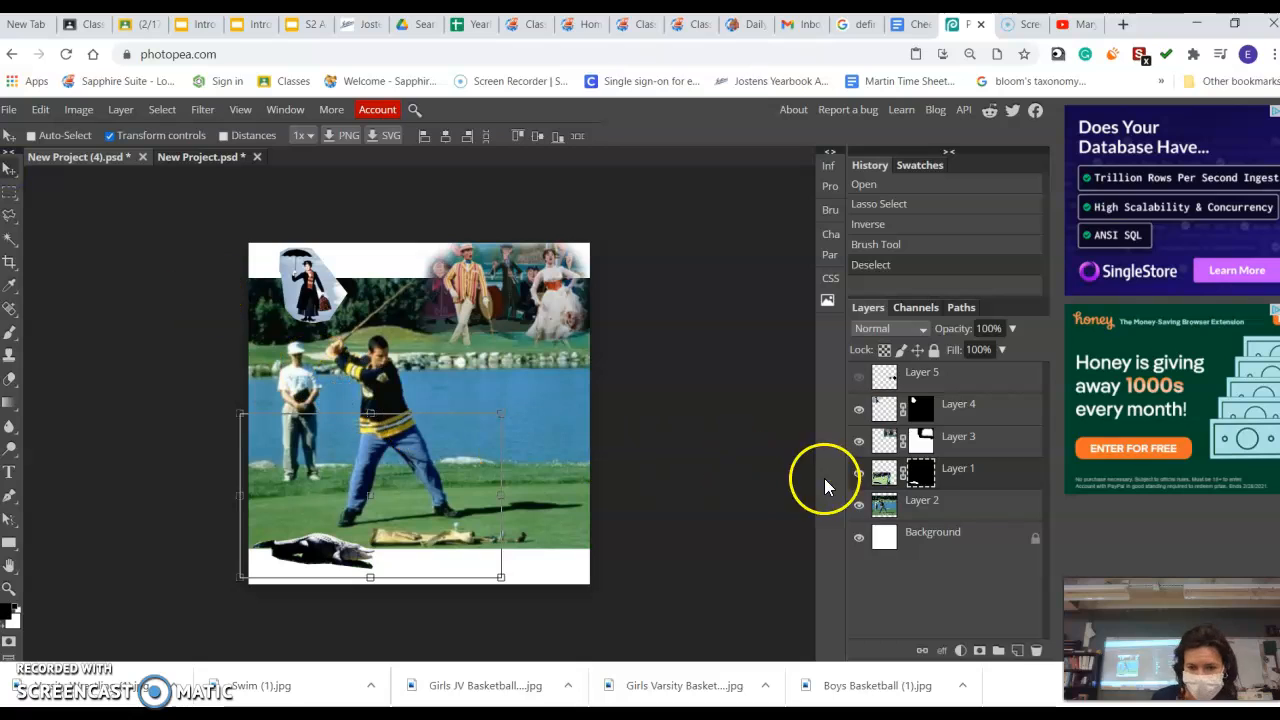
left_click(921, 514)
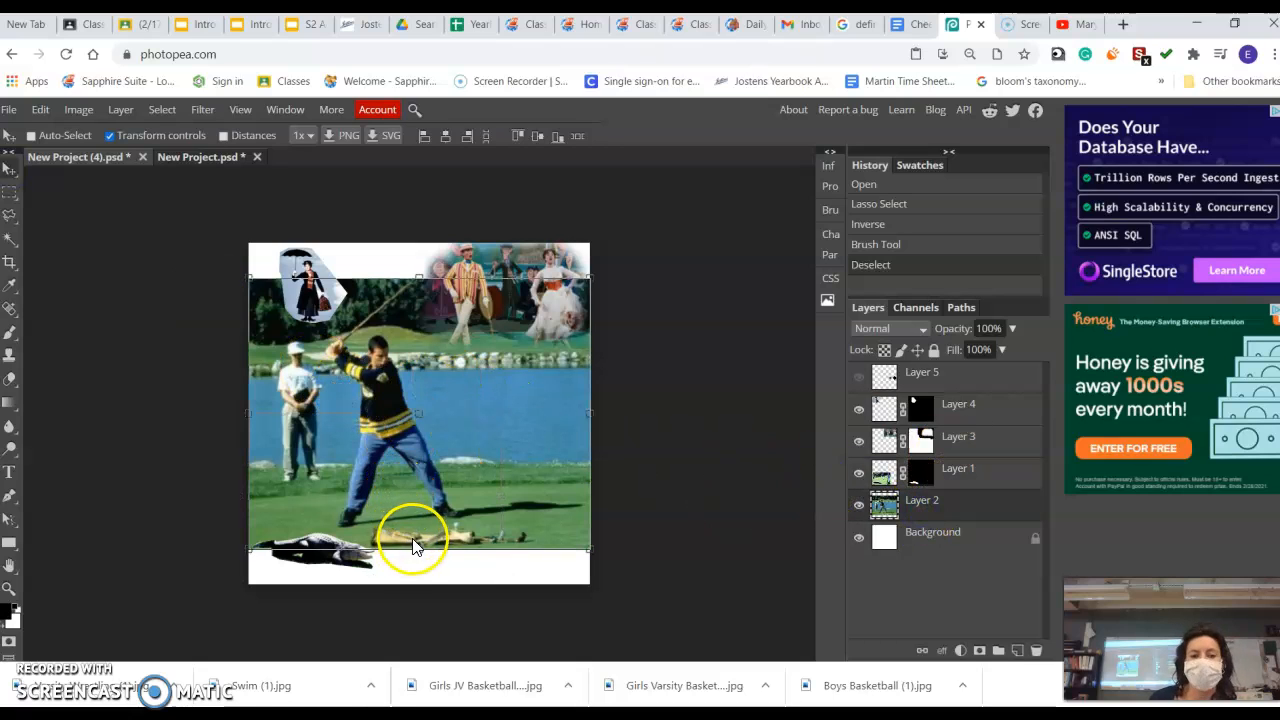
mouse_move(417, 549)
left_mouse_down()
mouse_move(418, 598)
mouse_move(428, 538)
left_mouse_up()
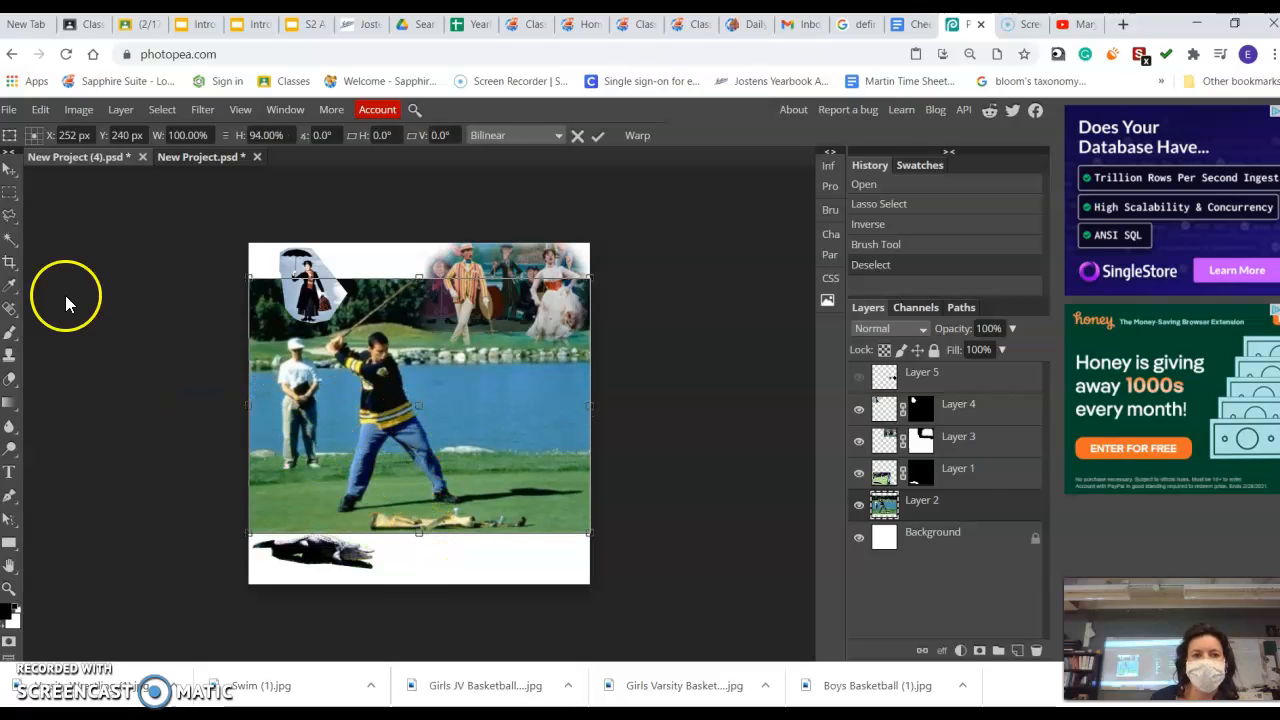
left_click(9, 168)
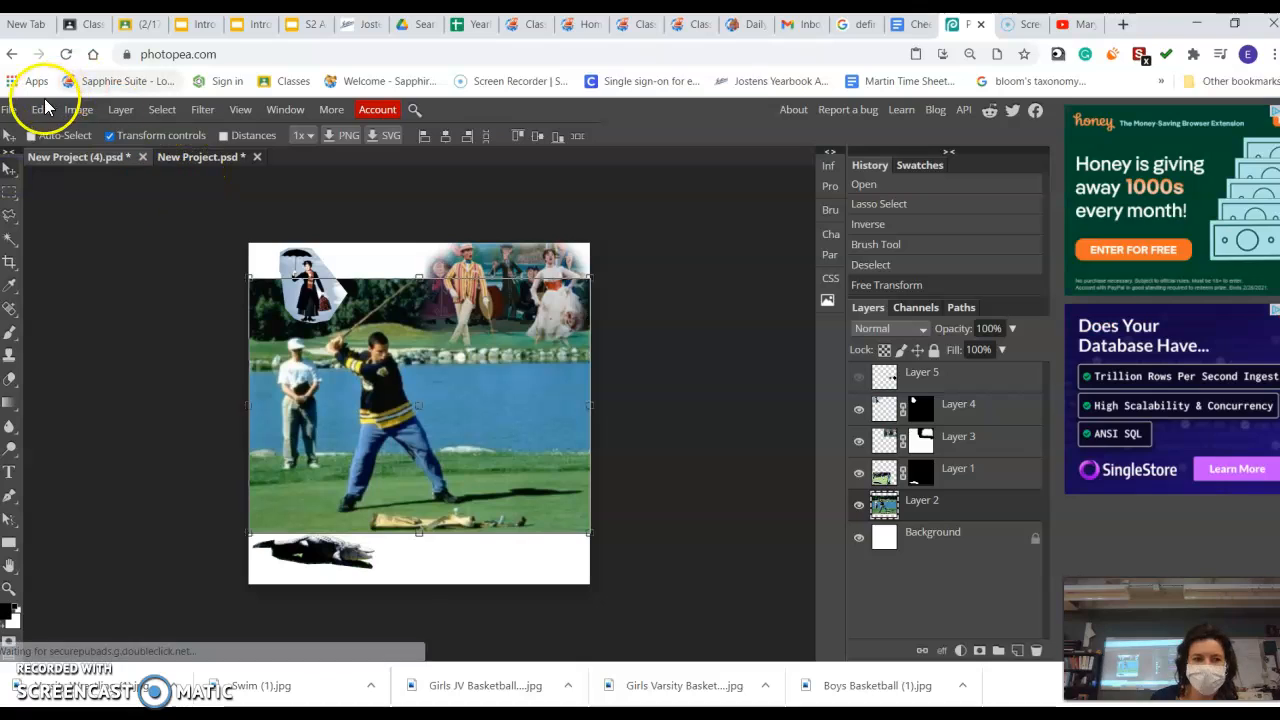
left_click(38, 110)
left_click(41, 130)
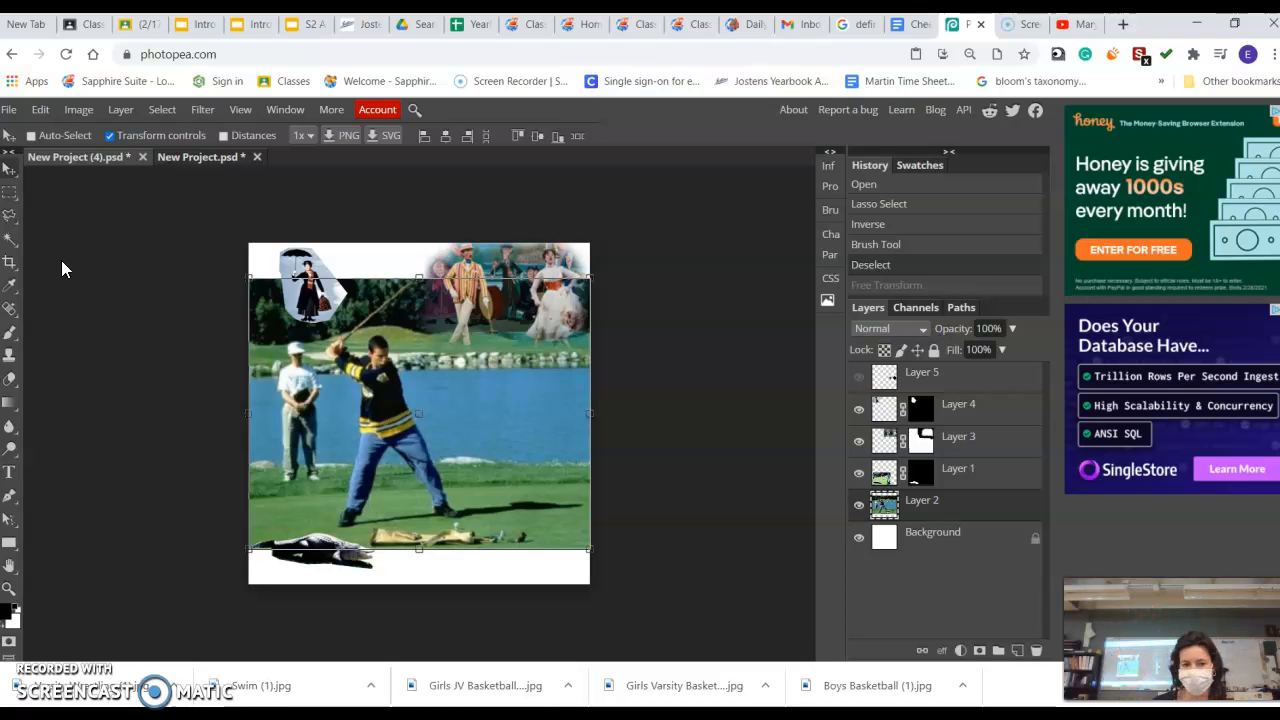
Clone grass sampled above the alligator's tail over the white area beneath the tail on Layer 2
left_click(11, 590)
left_click(380, 575)
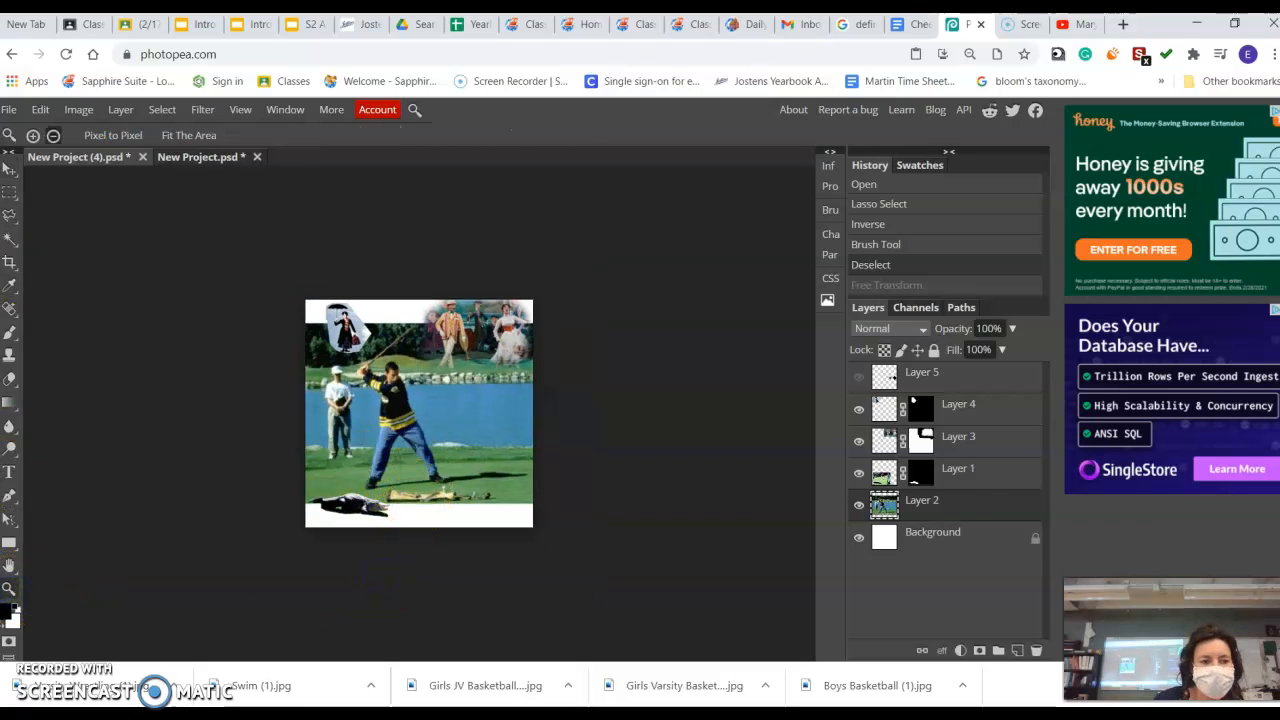
left_click(33, 135)
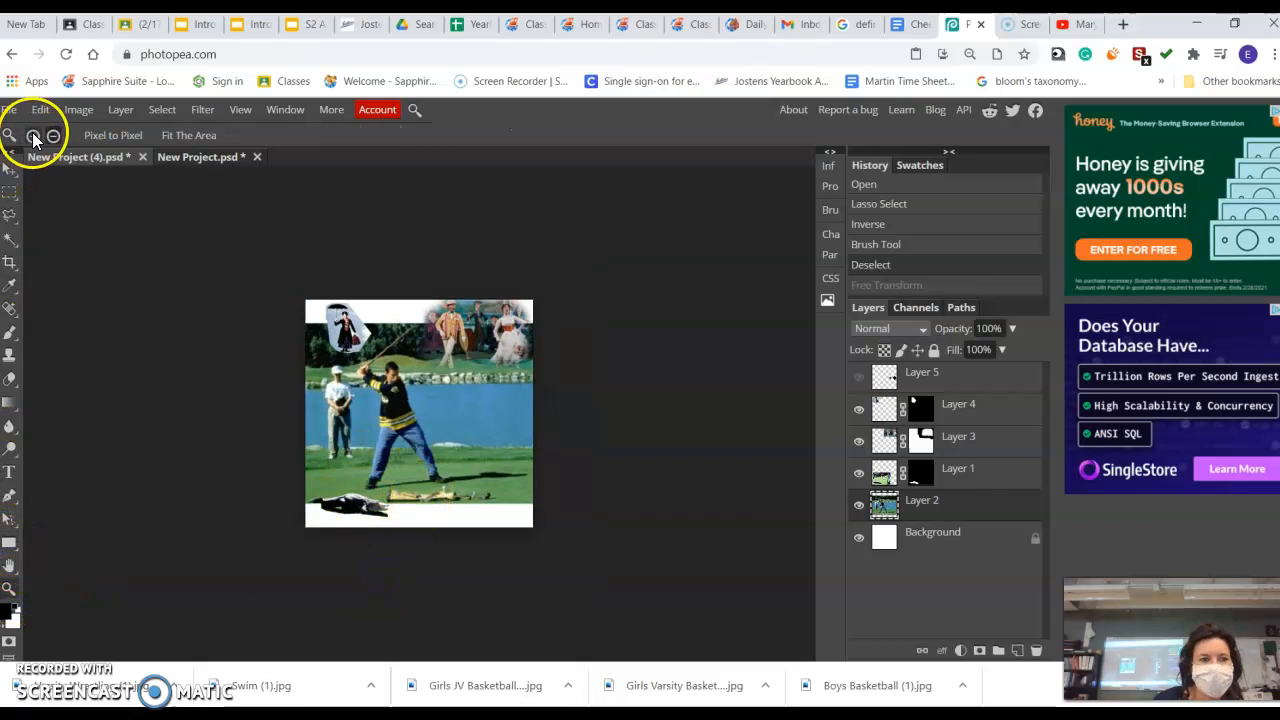
left_click(315, 464)
left_click(326, 492)
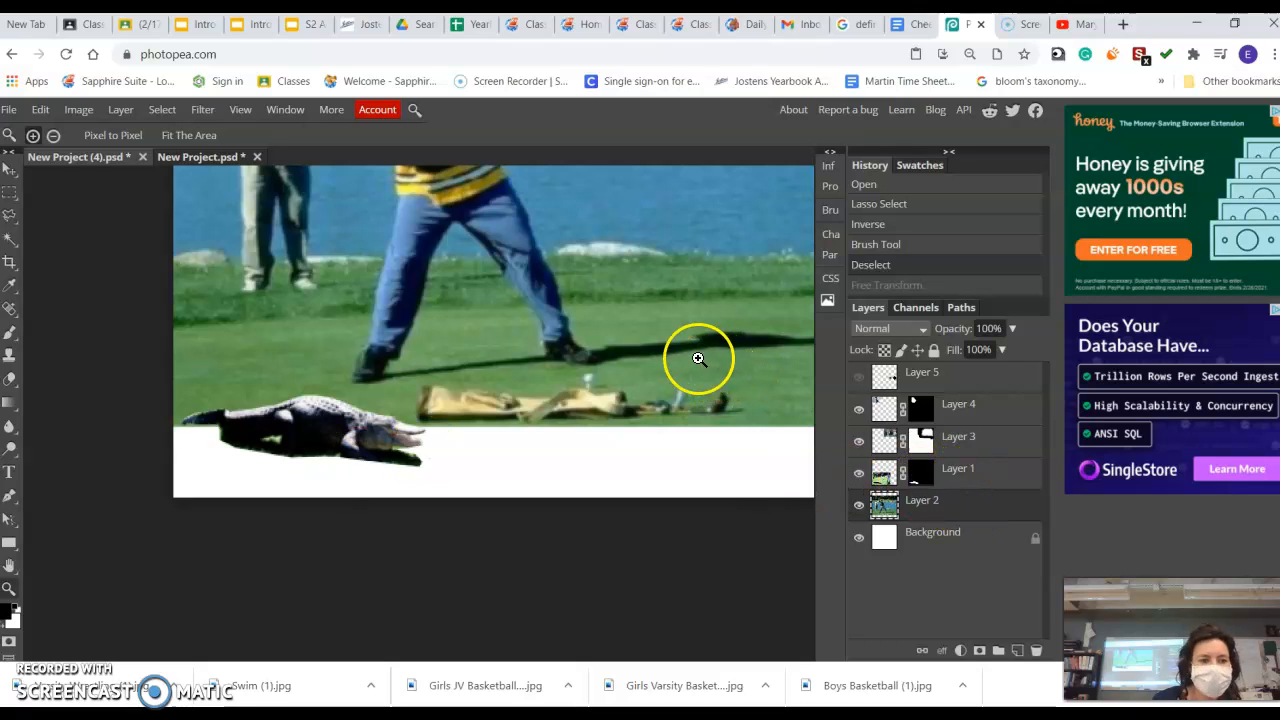
left_click(13, 359)
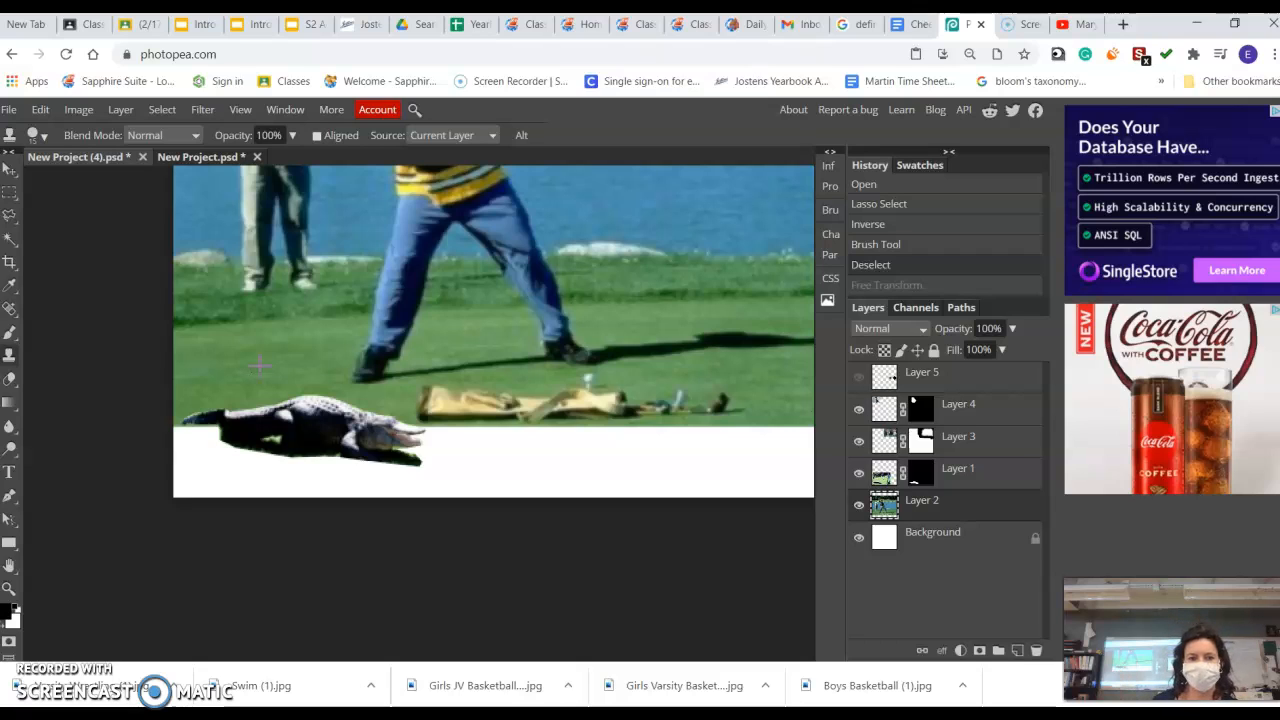
left_click(260, 366, "alt")
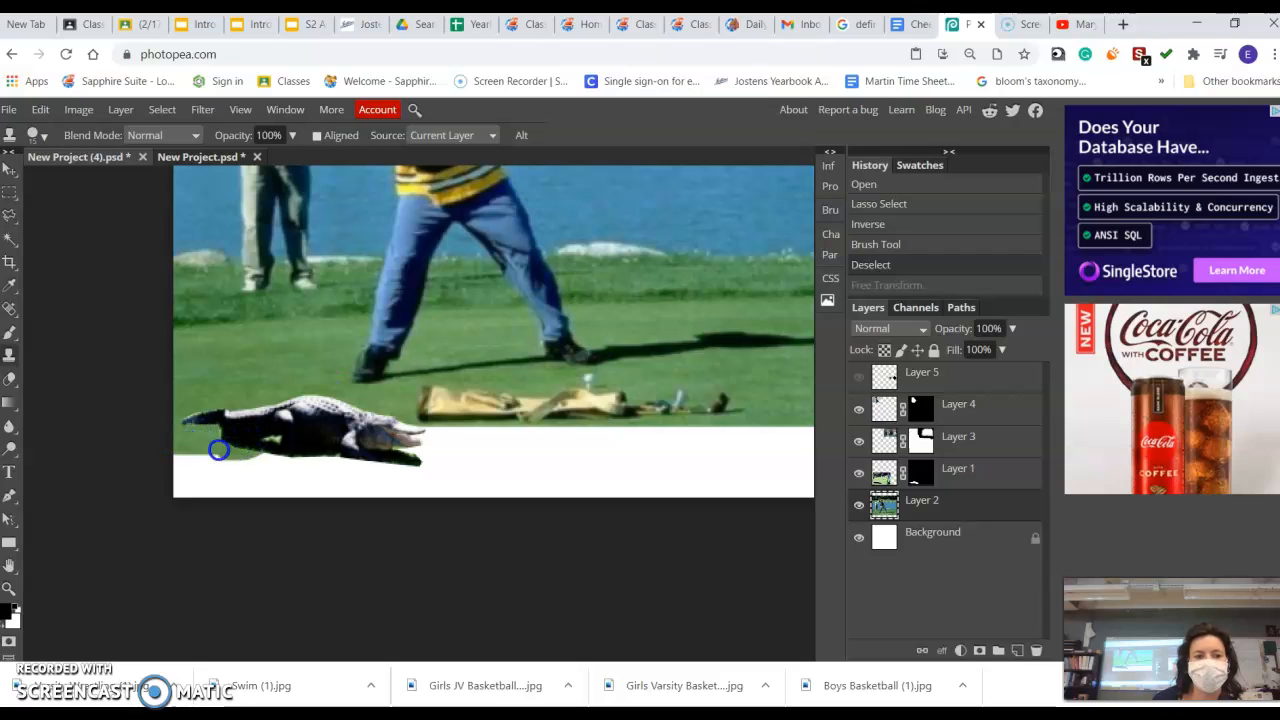
mouse_move(245, 469)
left_mouse_down()
mouse_move(166, 472)
mouse_move(240, 474)
mouse_move(178, 483)
mouse_move(227, 478)
left_mouse_up()
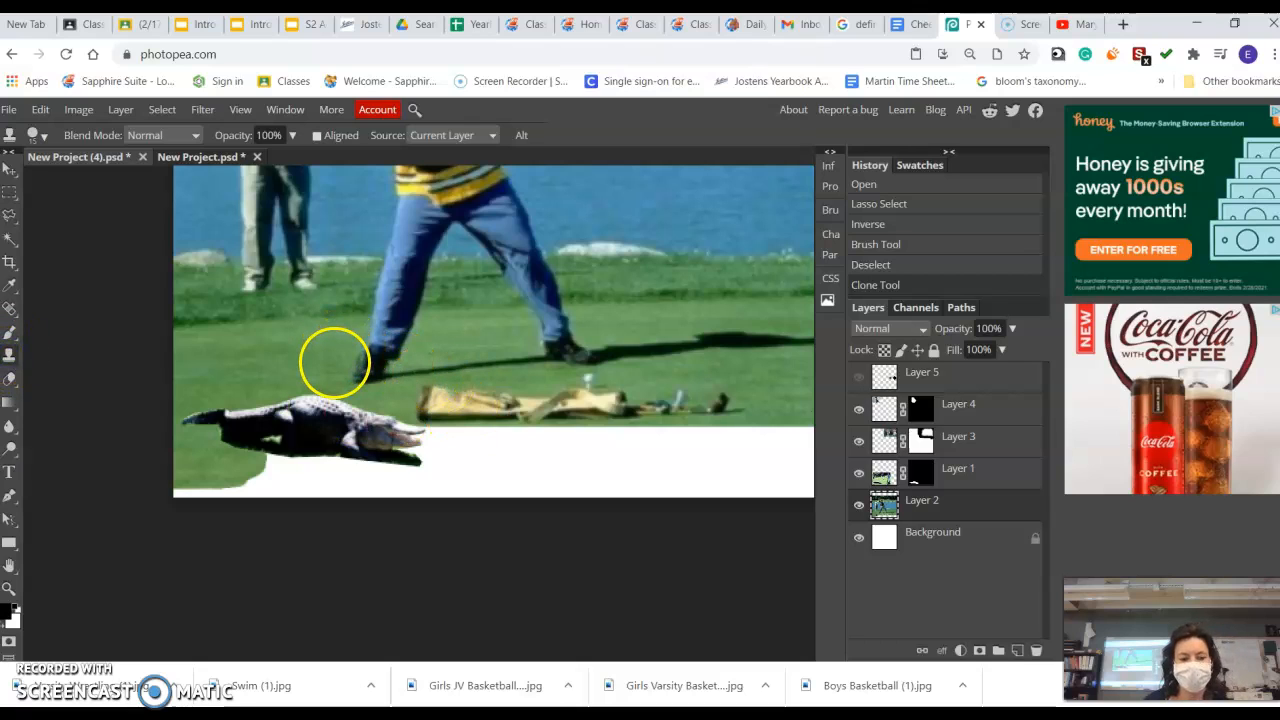
Try cloning grass sampled beside the golfer's foot onto the white strip below the golf bag, and undo the strokes
left_click(331, 362, "alt")
mouse_move(443, 468)
left_mouse_down()
mouse_move(577, 465)
mouse_move(455, 454)
mouse_move(552, 454)
left_mouse_up()
left_click_drag(471, 443, 581, 449)
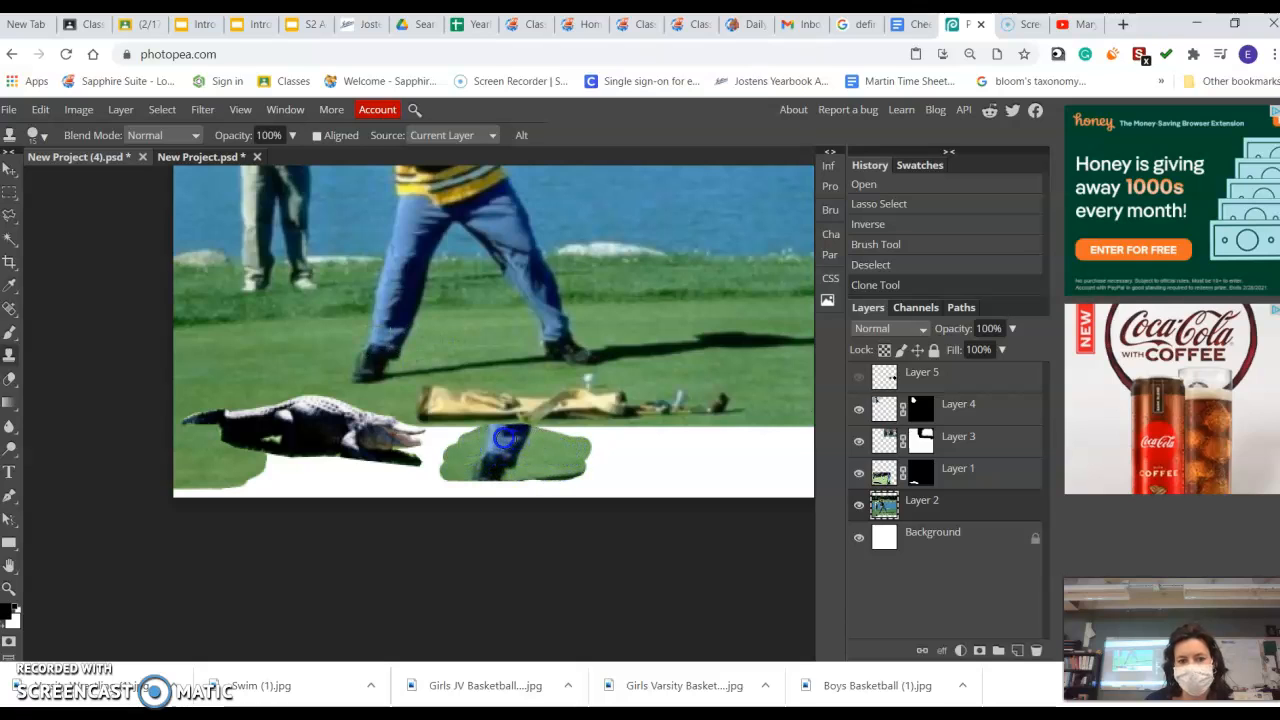
left_click_drag(492, 420, 563, 420)
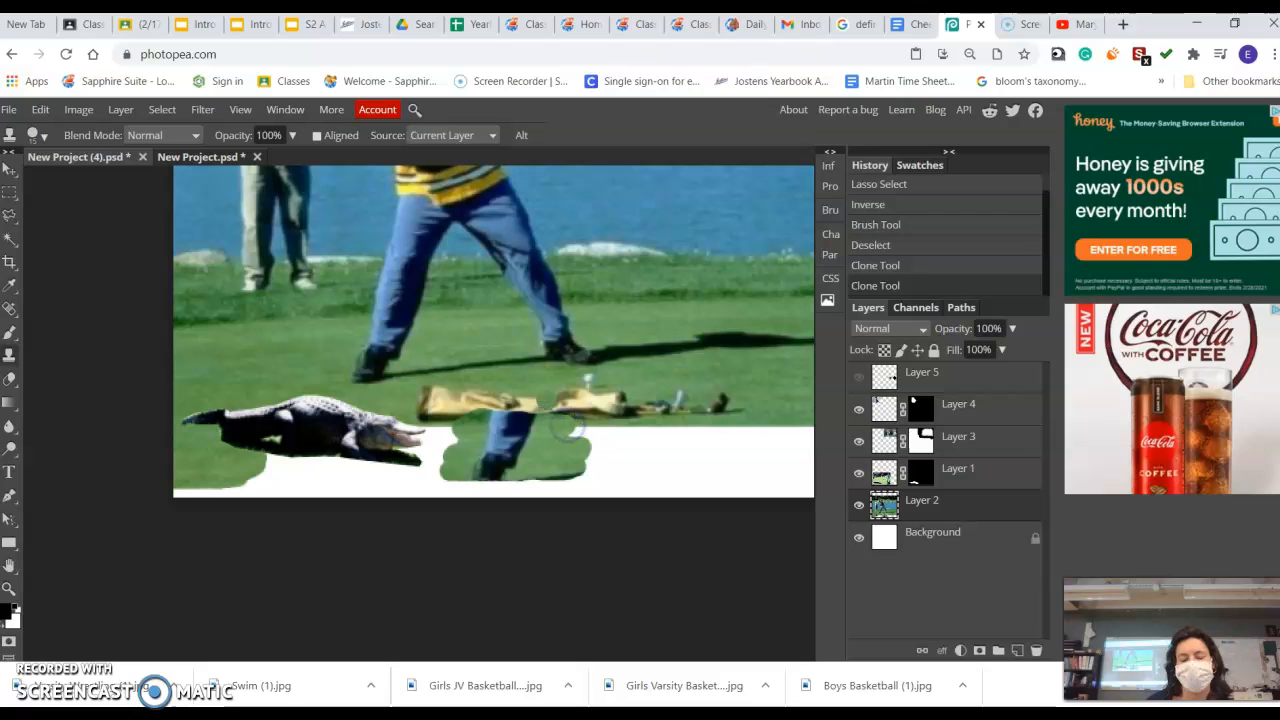
left_click(49, 106)
left_click(61, 127)
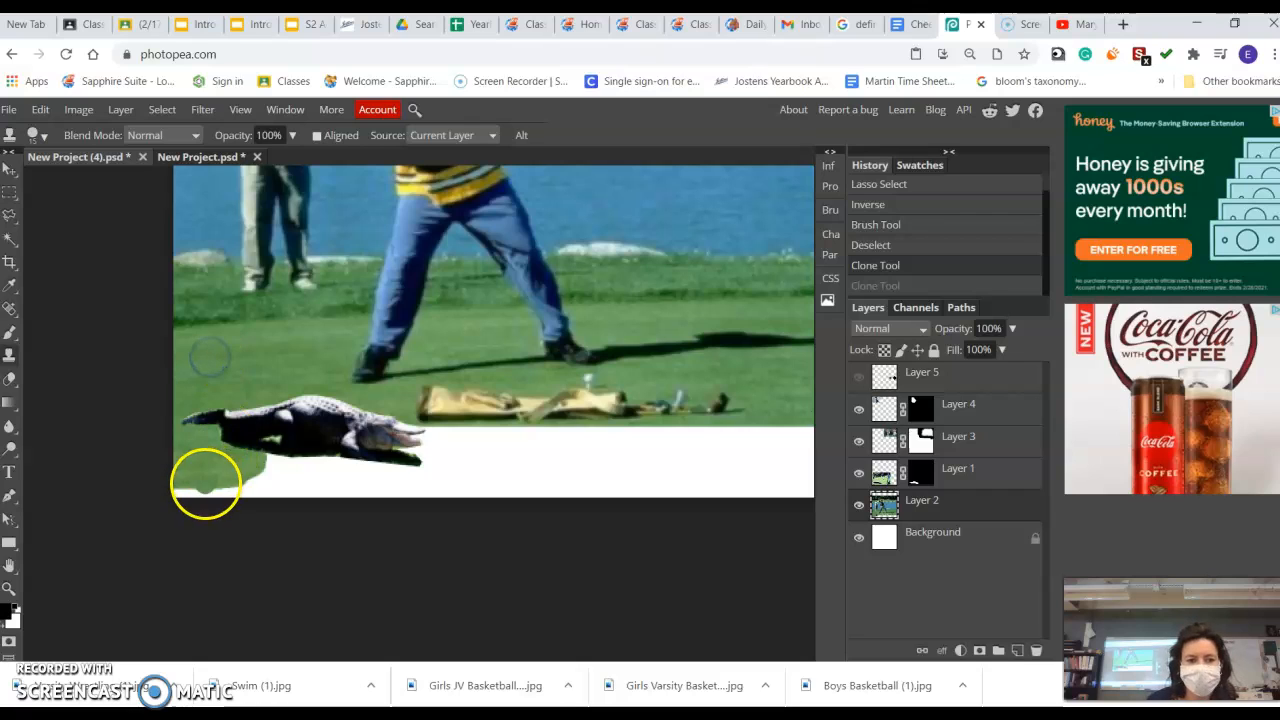
Clone grass across the white strip below the alligator down to the collage's lower edge and past its snout toward the golf bag
mouse_move(177, 486)
left_mouse_down()
mouse_move(289, 489)
mouse_move(182, 496)
mouse_move(286, 490)
mouse_move(263, 468)
mouse_move(264, 431)
mouse_move(296, 443)
mouse_move(297, 490)
left_mouse_up()
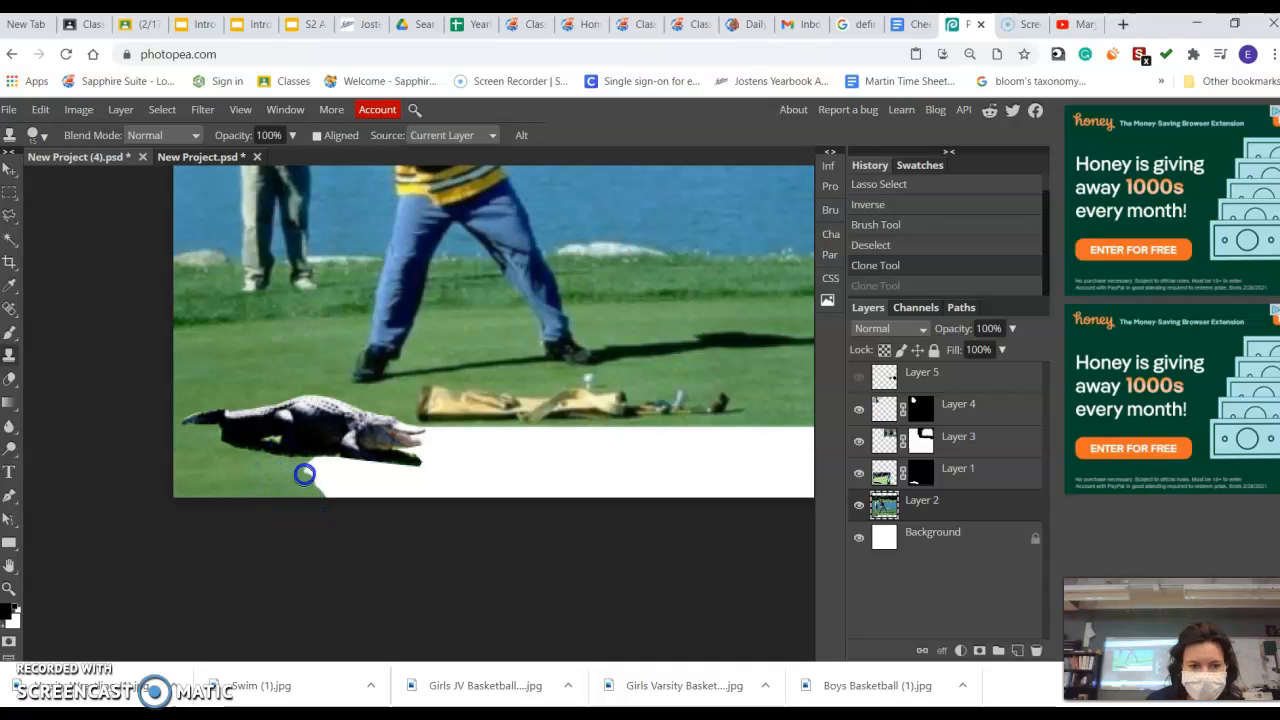
left_click_drag(312, 490, 318, 485)
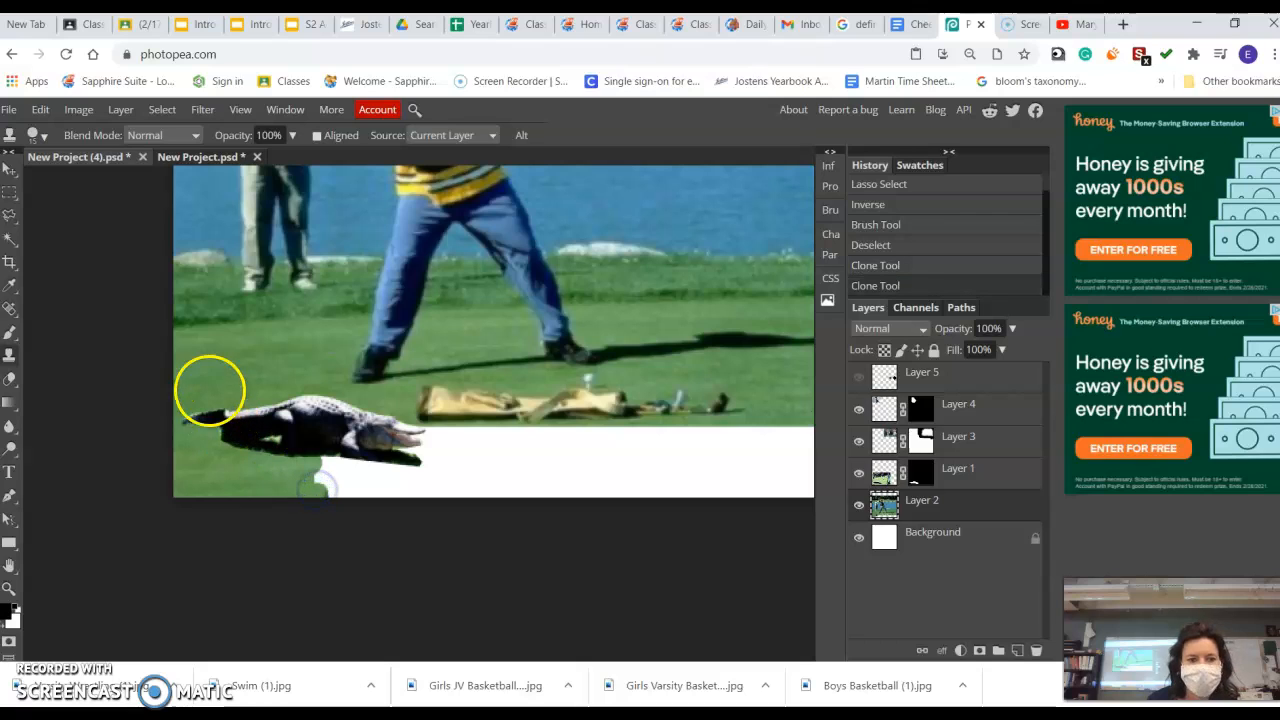
left_click(192, 357, "alt")
left_click_drag(353, 440, 531, 437)
mouse_move(381, 425)
left_mouse_down()
mouse_move(402, 452)
mouse_move(299, 472)
mouse_move(410, 443)
mouse_move(329, 461)
mouse_move(364, 479)
mouse_move(326, 488)
mouse_move(387, 498)
mouse_move(325, 489)
mouse_move(330, 448)
mouse_move(326, 511)
mouse_move(262, 364)
mouse_move(219, 322)
mouse_move(277, 436)
mouse_move(333, 462)
left_mouse_up()
Resample clean grass above the alligator and retouch the cloned grass directly beneath its belly
left_click(221, 323, "alt")
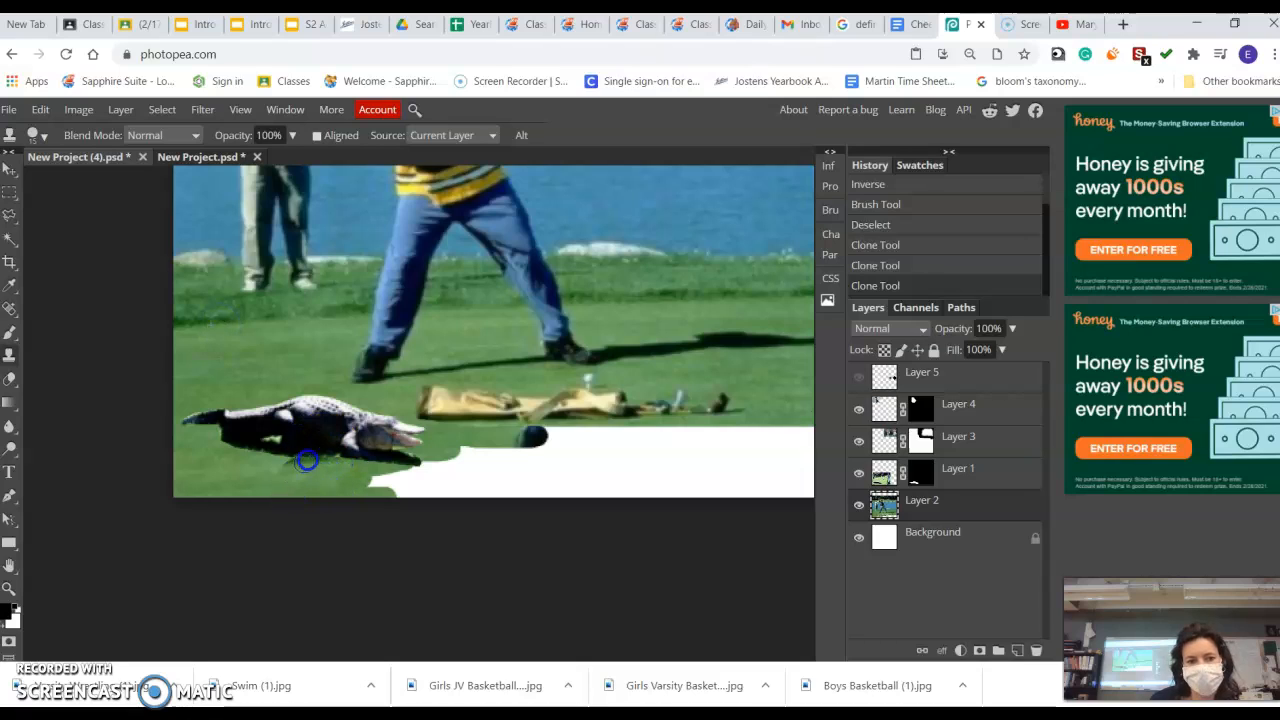
left_click(259, 460)
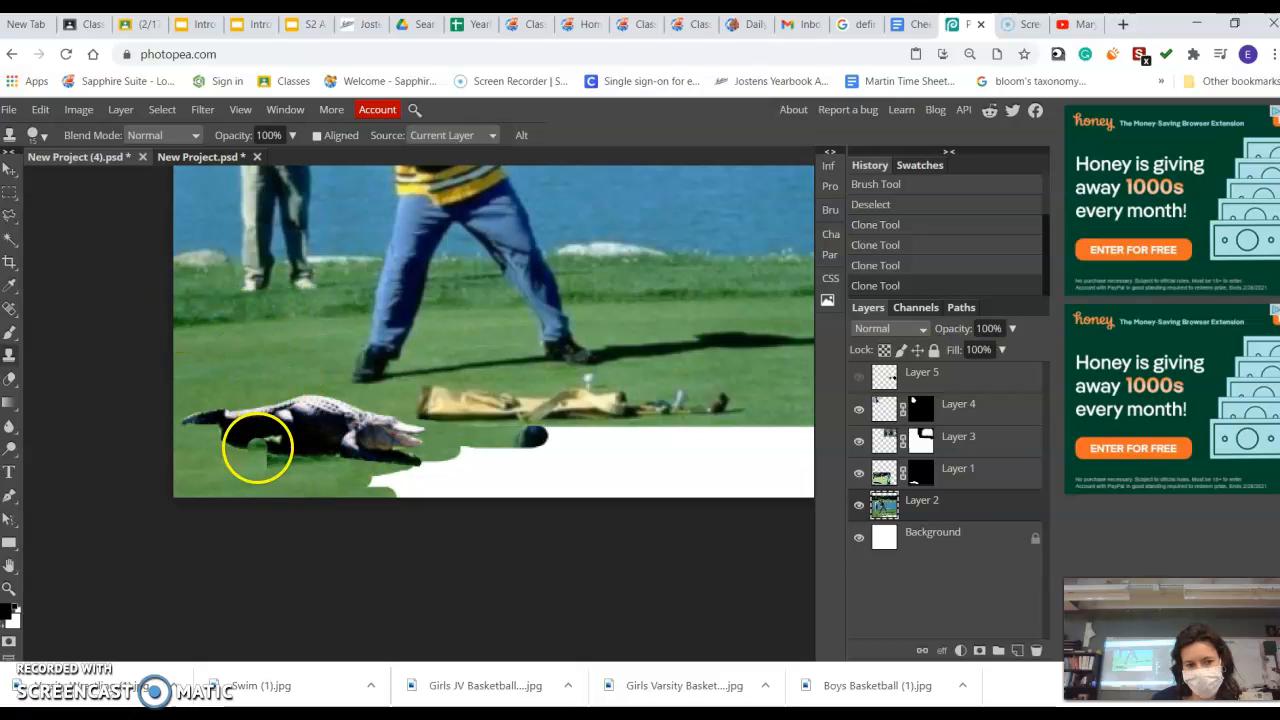
left_click(221, 347, "alt")
left_click_drag(260, 459, 359, 461)
left_click(256, 477)
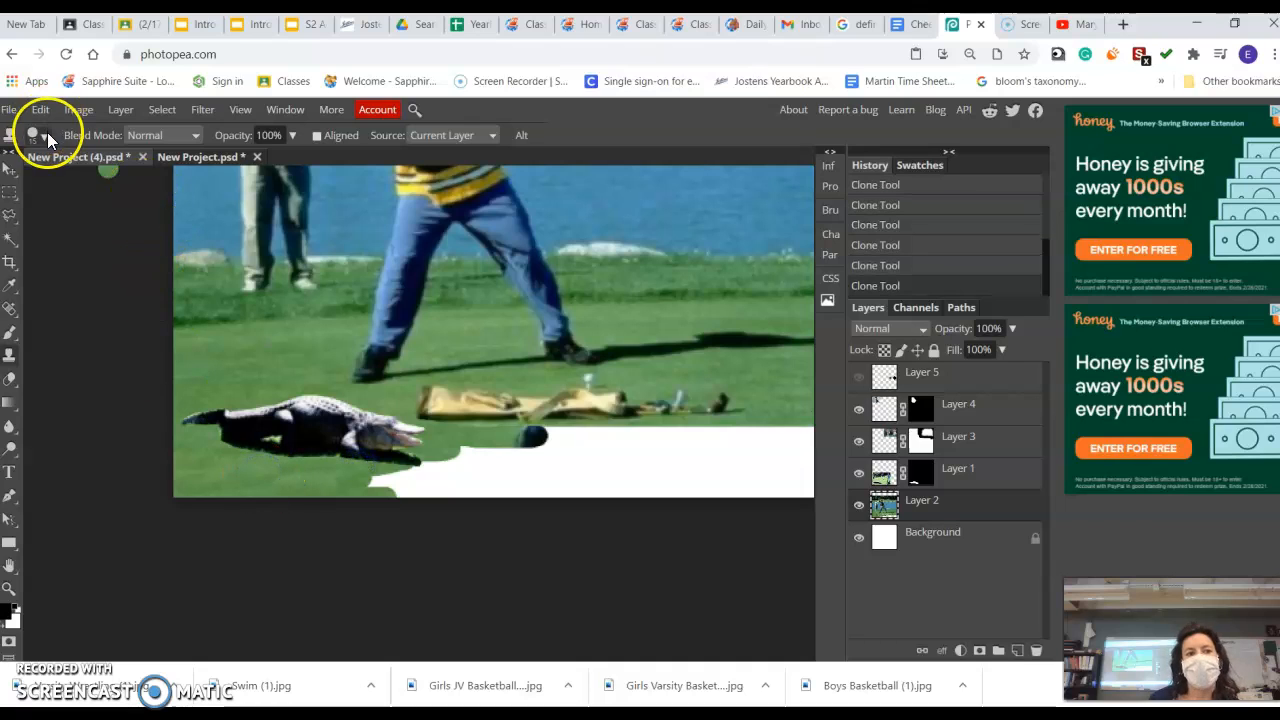
Set the clone brush to 35 px with 0% hardness and clone grass along the collage's lower edge beyond the alligator's snout
left_click(43, 136)
mouse_move(137, 174)
left_mouse_down()
mouse_move(175, 176)
mouse_move(110, 178)
mouse_move(143, 184)
mouse_move(124, 188)
mouse_move(86, 177)
left_mouse_up()
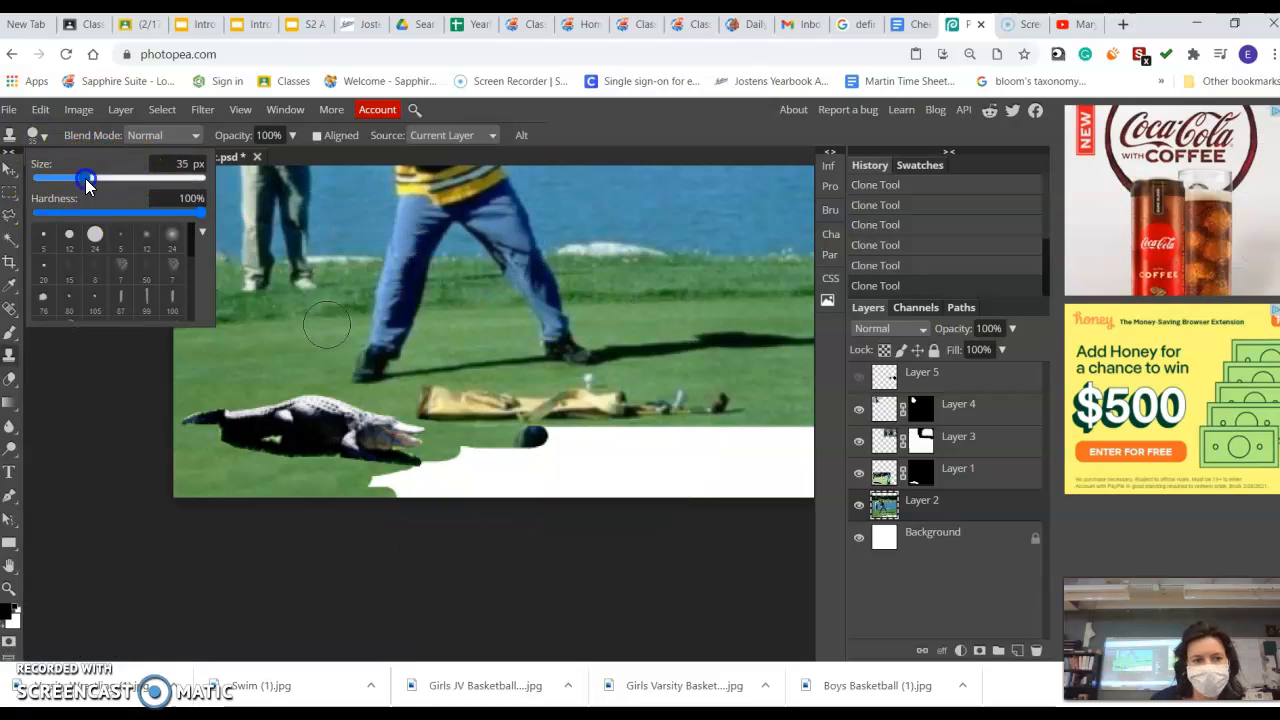
left_click_drag(194, 206, 5, 250)
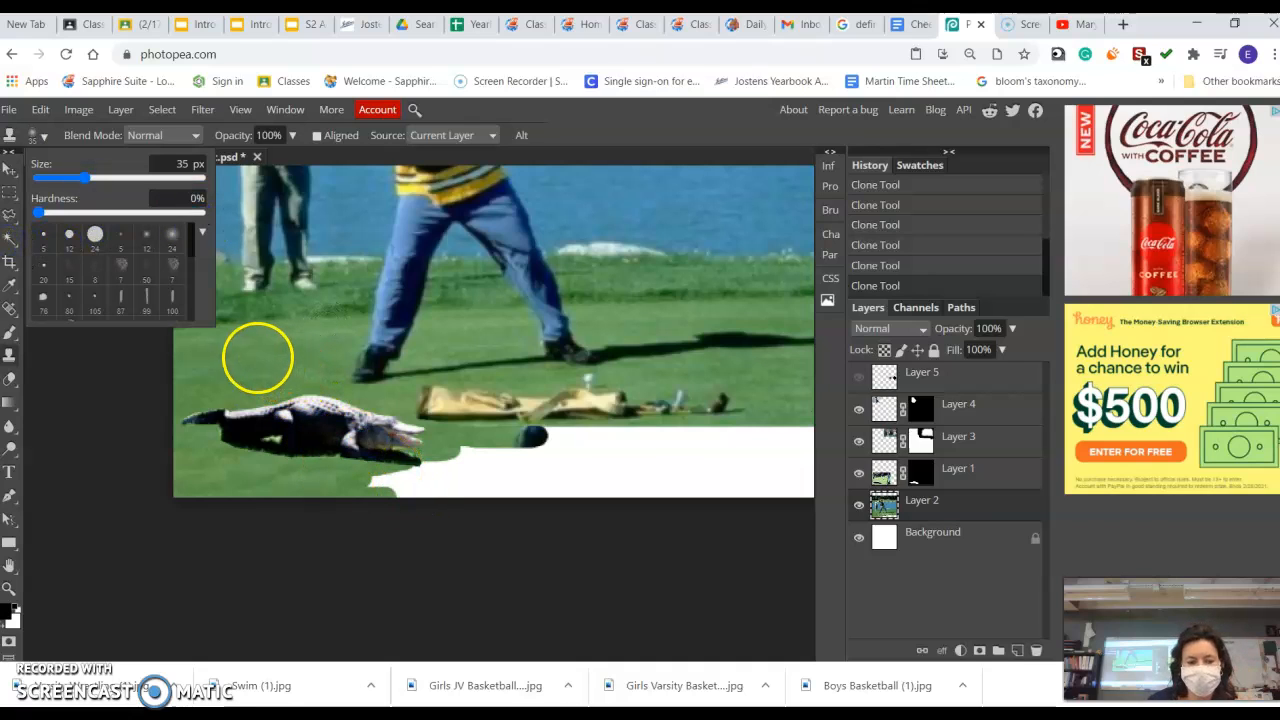
left_click(251, 357, "alt")
mouse_move(372, 490)
left_mouse_down()
mouse_move(450, 484)
mouse_move(361, 490)
mouse_move(513, 503)
left_mouse_up()
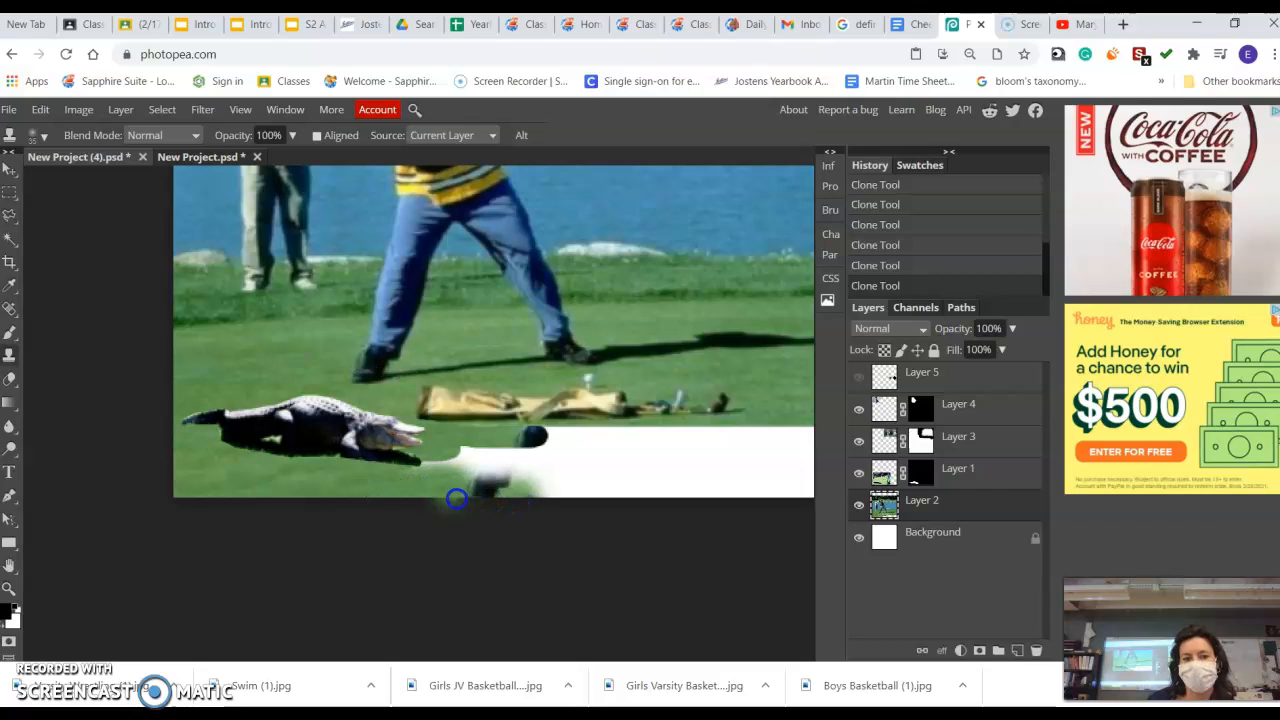
Resample the grass repeatedly and clone it over the cloned shoe fragment at the lower edge and the white gaps beside the alligator's snout
left_click(286, 352, "alt")
mouse_move(446, 458)
left_mouse_down()
mouse_move(448, 477)
mouse_move(509, 494)
mouse_move(490, 484)
left_mouse_up()
left_click(234, 360, "alt")
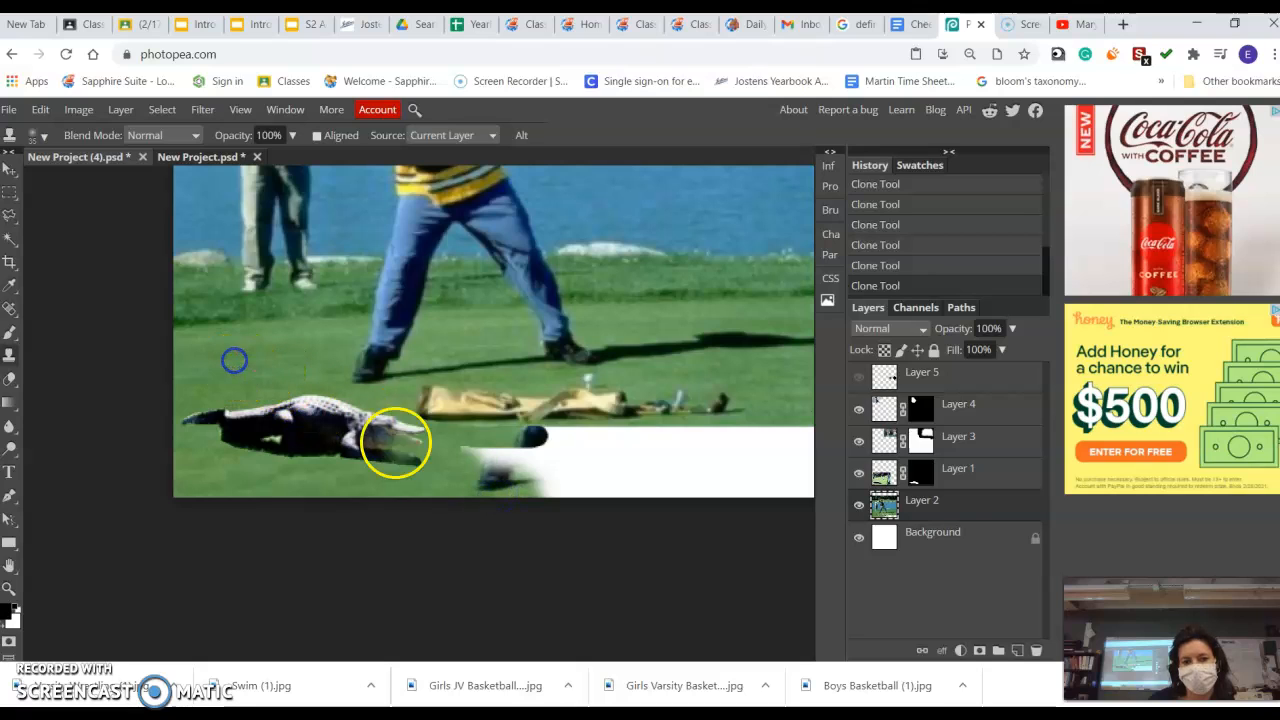
left_click(492, 483)
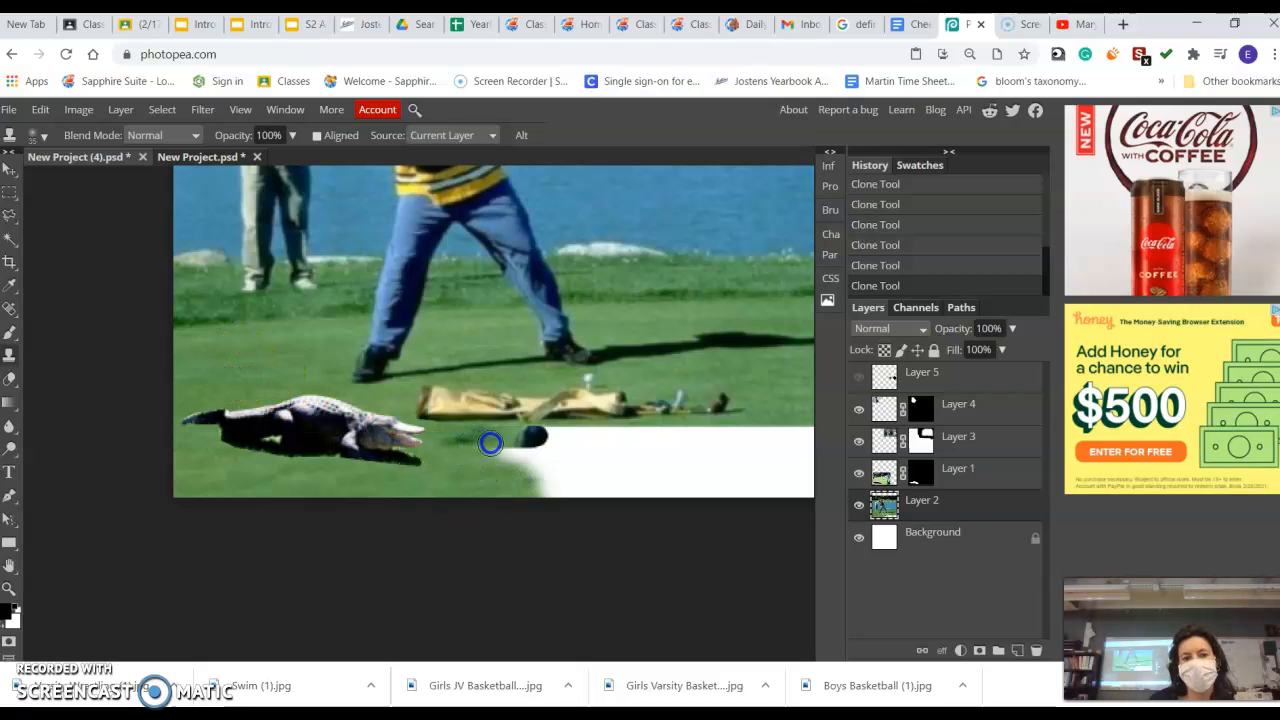
left_click(214, 363, "alt")
left_click(528, 490)
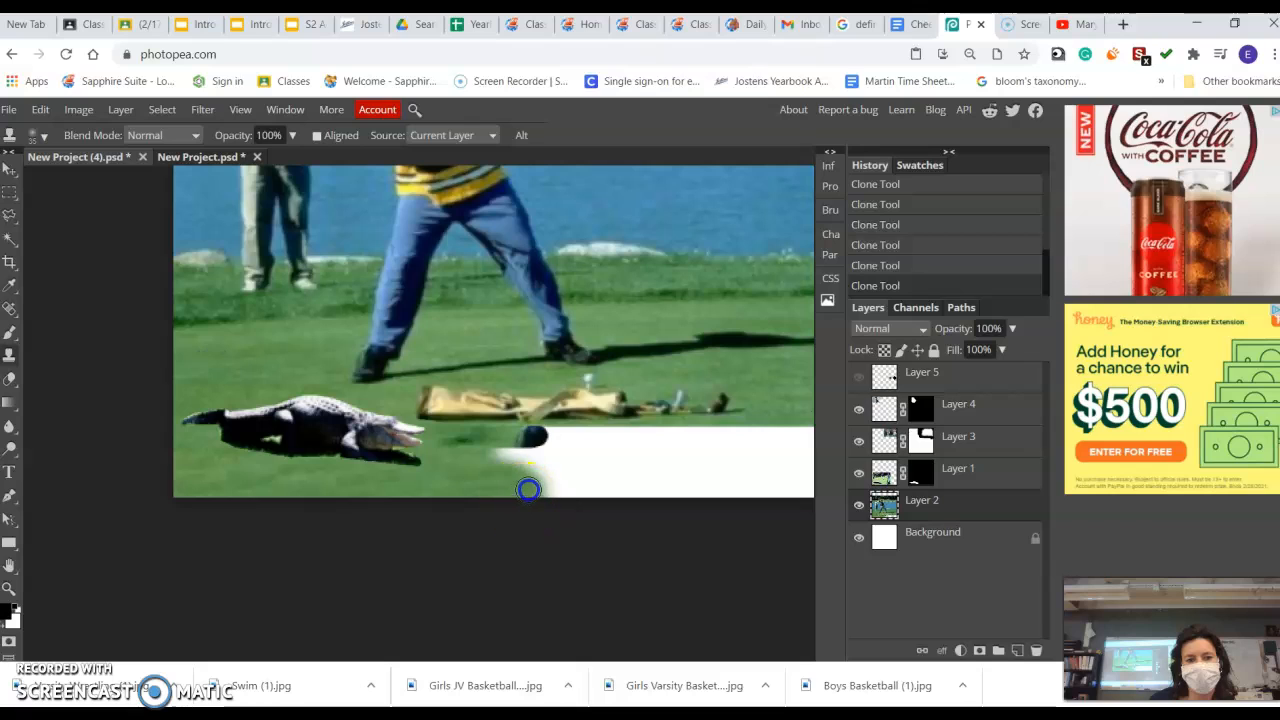
Clone fresh grass over the remaining shoe fragment below the golf bag and the stray dark and blue patches along the lower edge
left_click(242, 369, "alt")
mouse_move(455, 438)
left_mouse_down()
mouse_move(547, 441)
mouse_move(459, 450)
mouse_move(495, 444)
mouse_move(526, 462)
left_mouse_up()
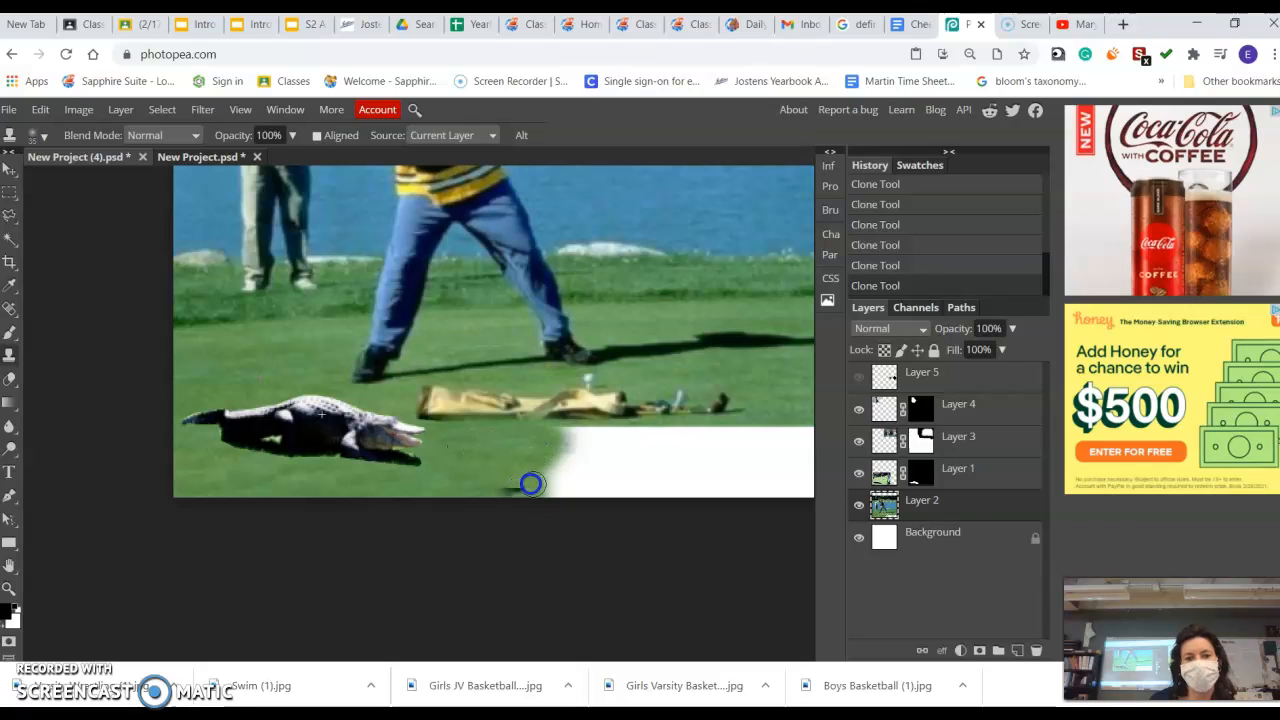
left_click(274, 350, "alt")
left_click(452, 493)
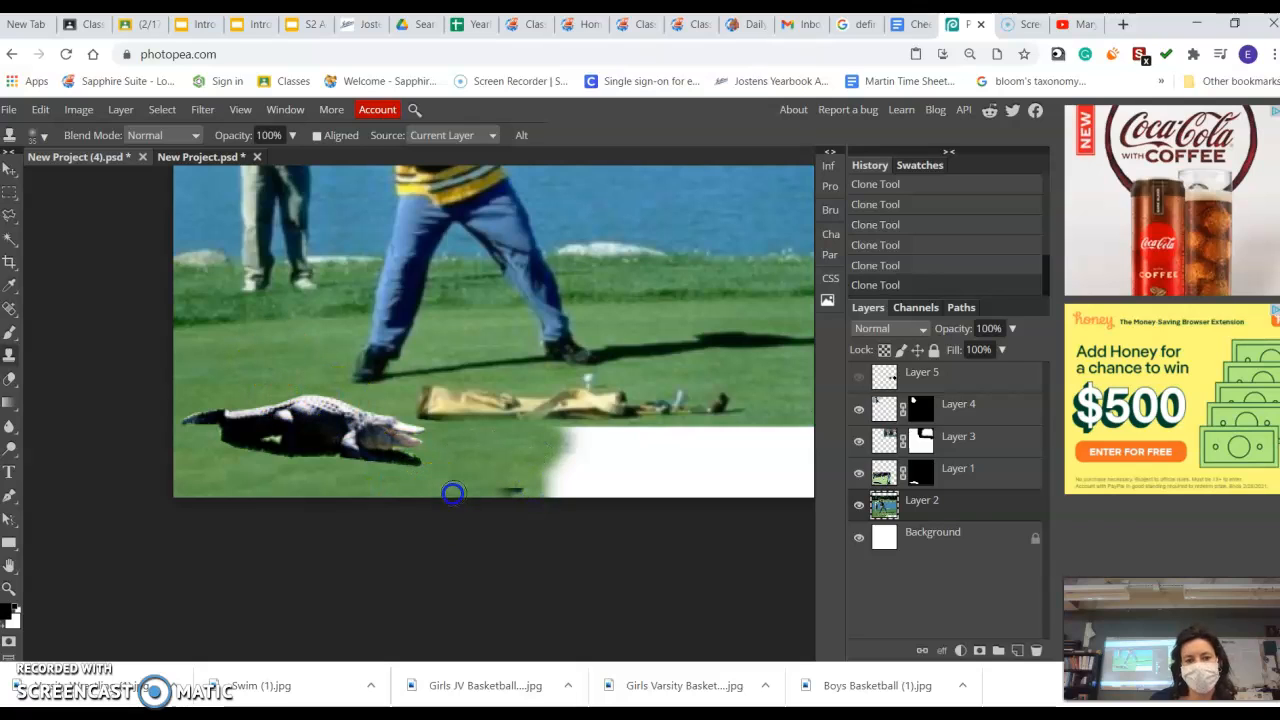
left_click(206, 338, "alt")
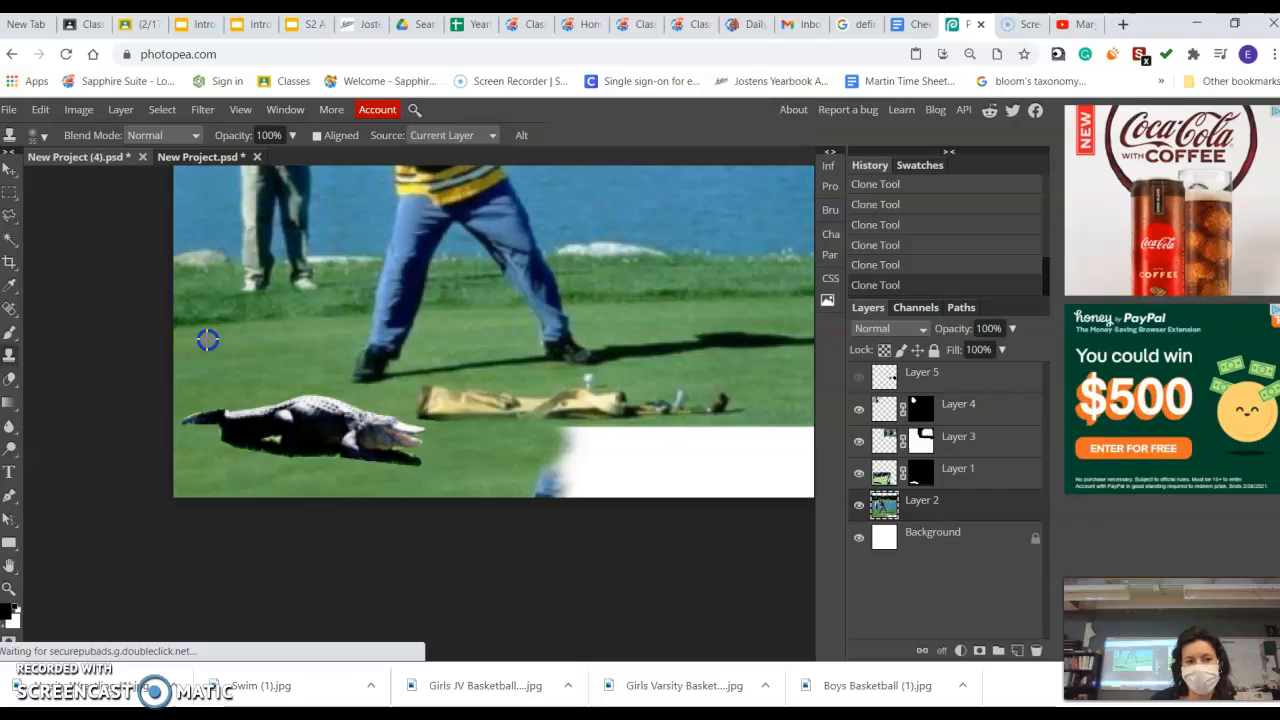
left_click_drag(540, 501, 542, 477)
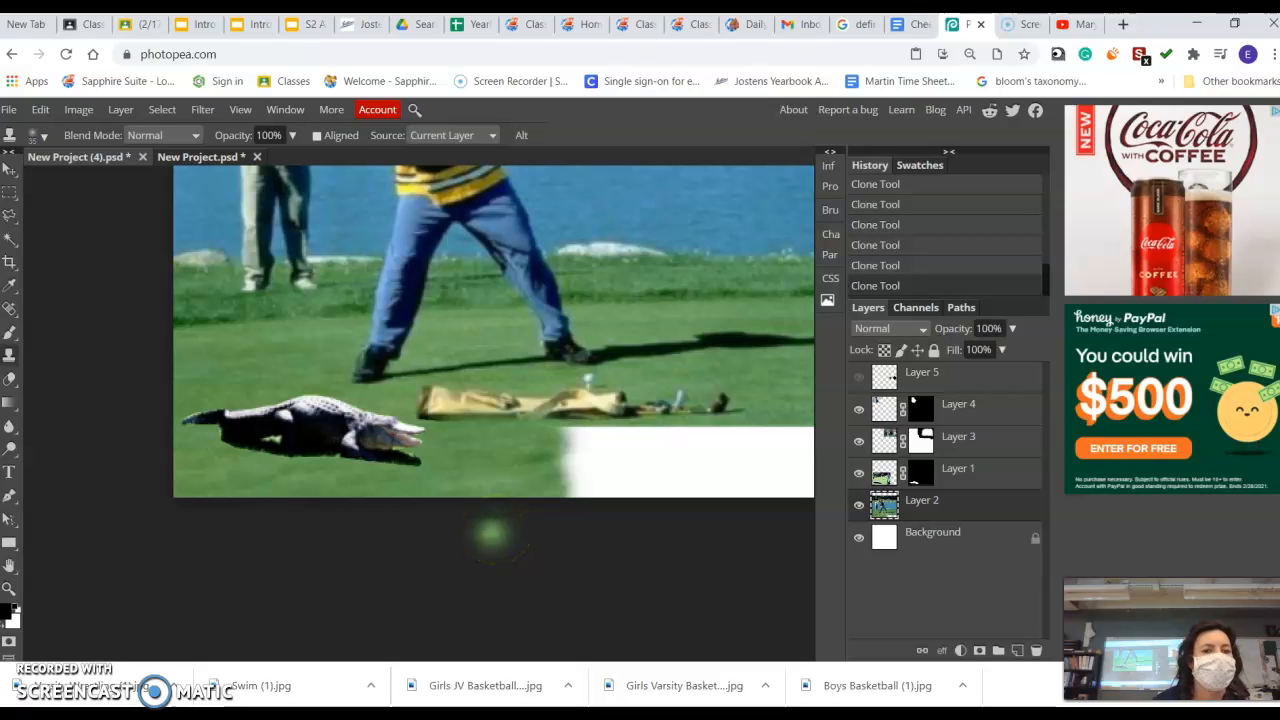
scroll(491, 535, "up", 1)
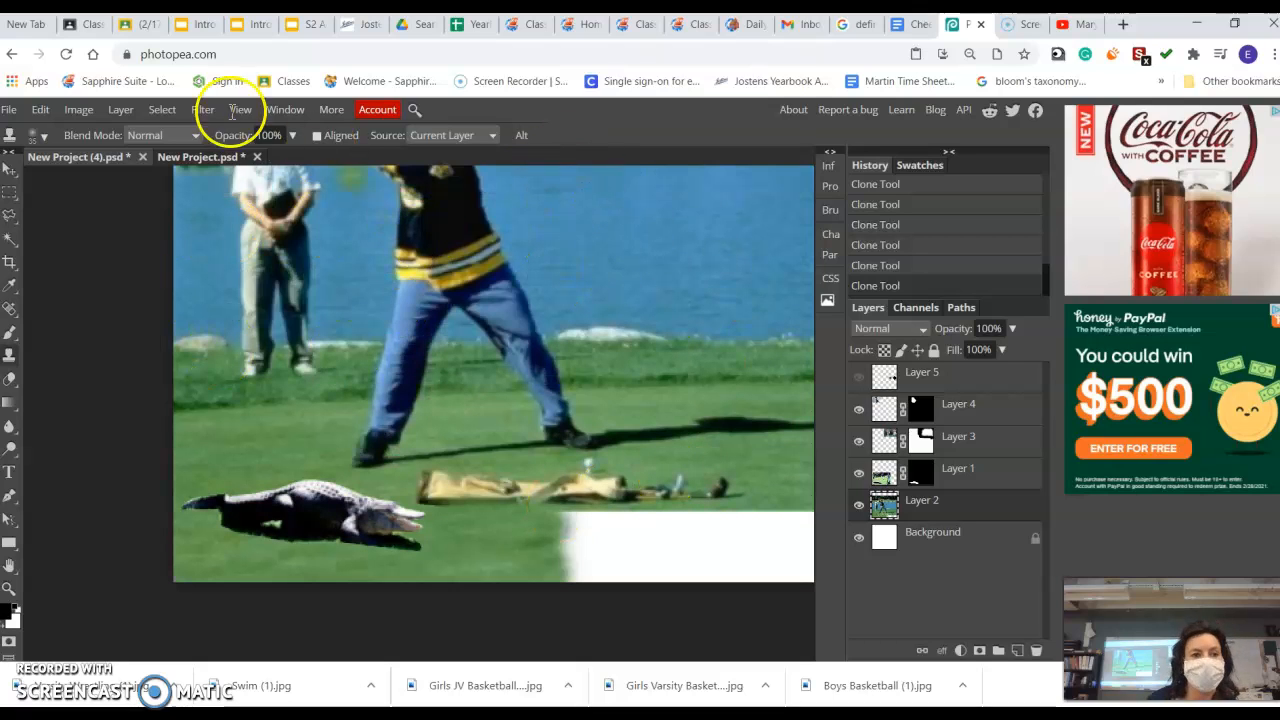
Switch to Google Classroom and find the Movie Mash Week 2 Screenshots assignment in the Week 5 classwork, viewing its options
left_click(150, 28)
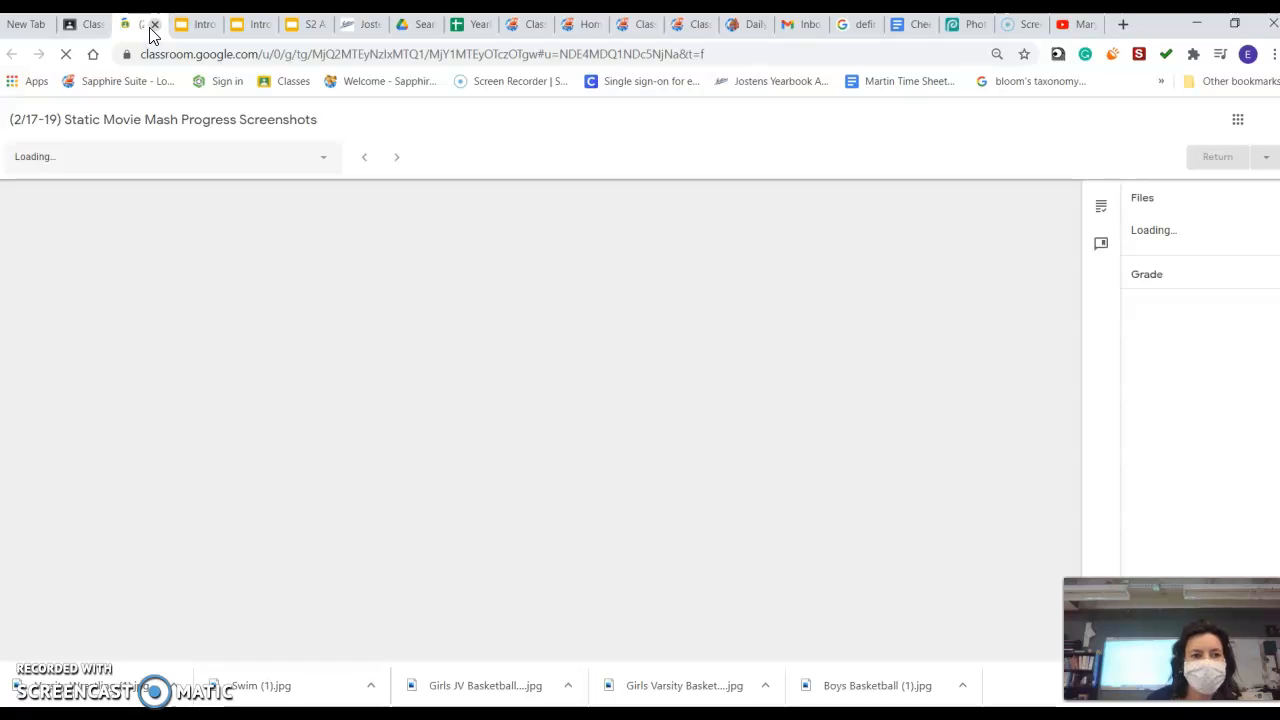
left_click(80, 24)
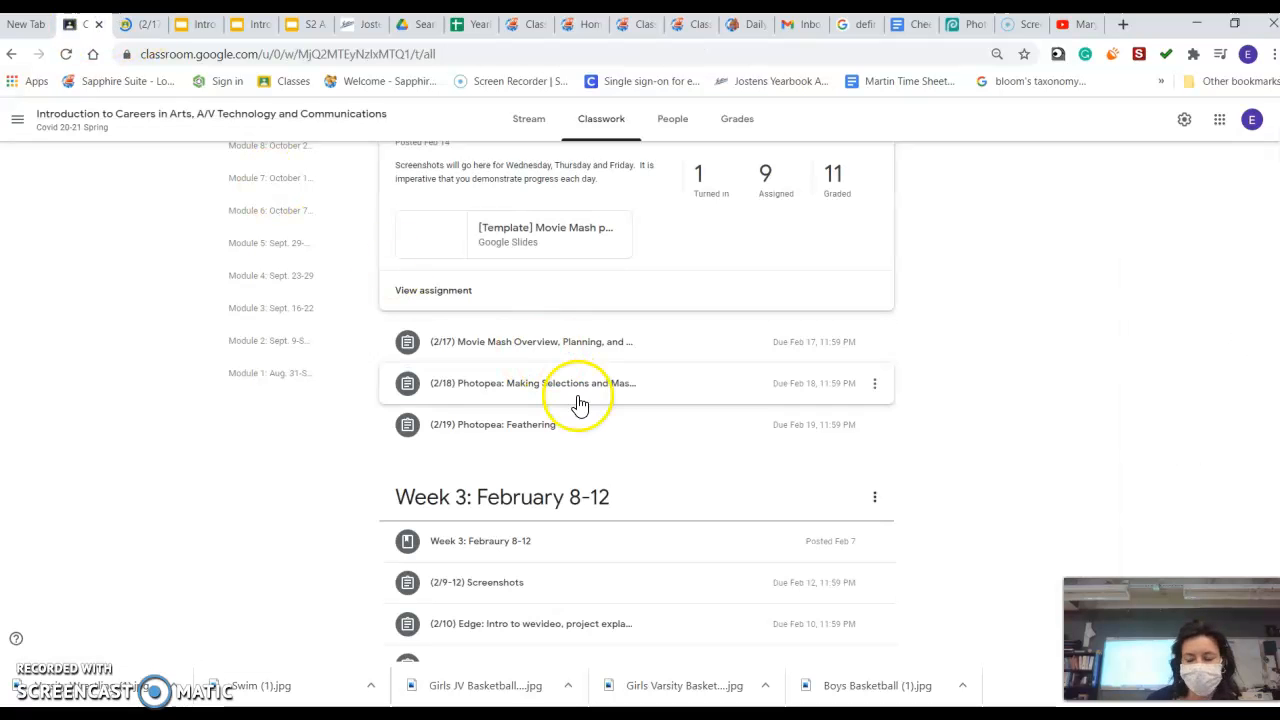
scroll(575, 402, "up", 3)
scroll(580, 405, "up", 3)
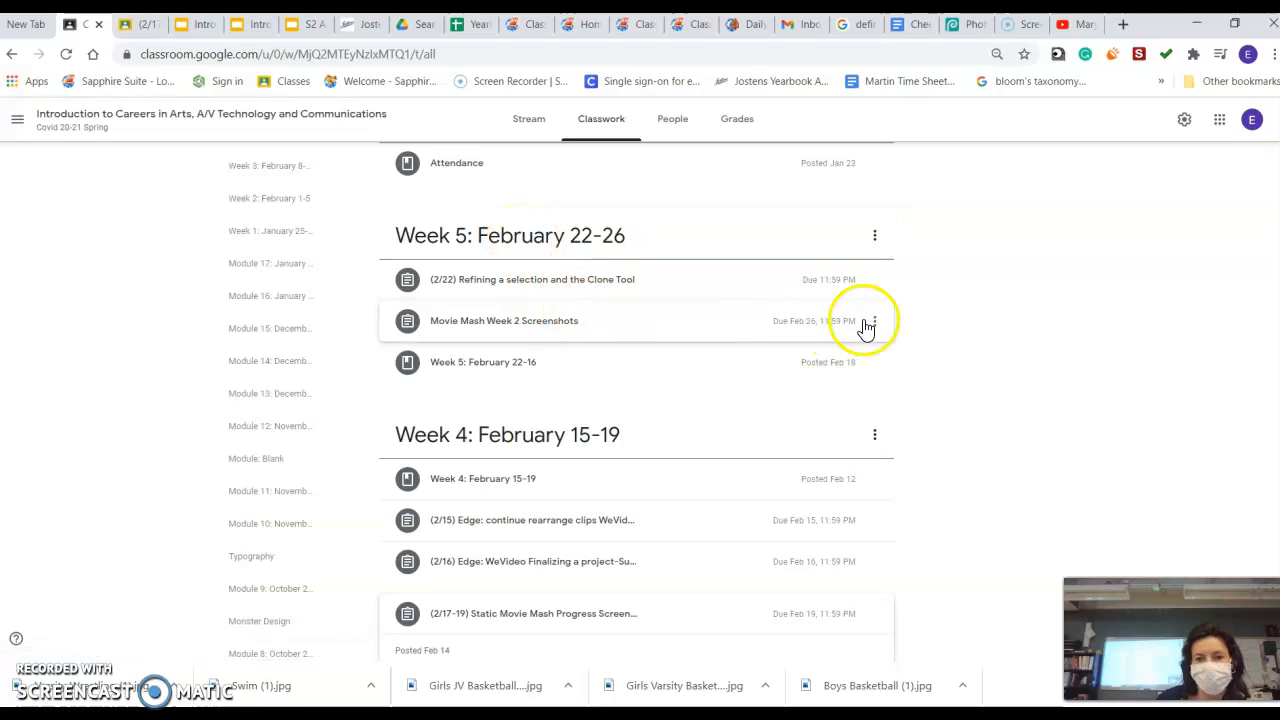
left_click(876, 320)
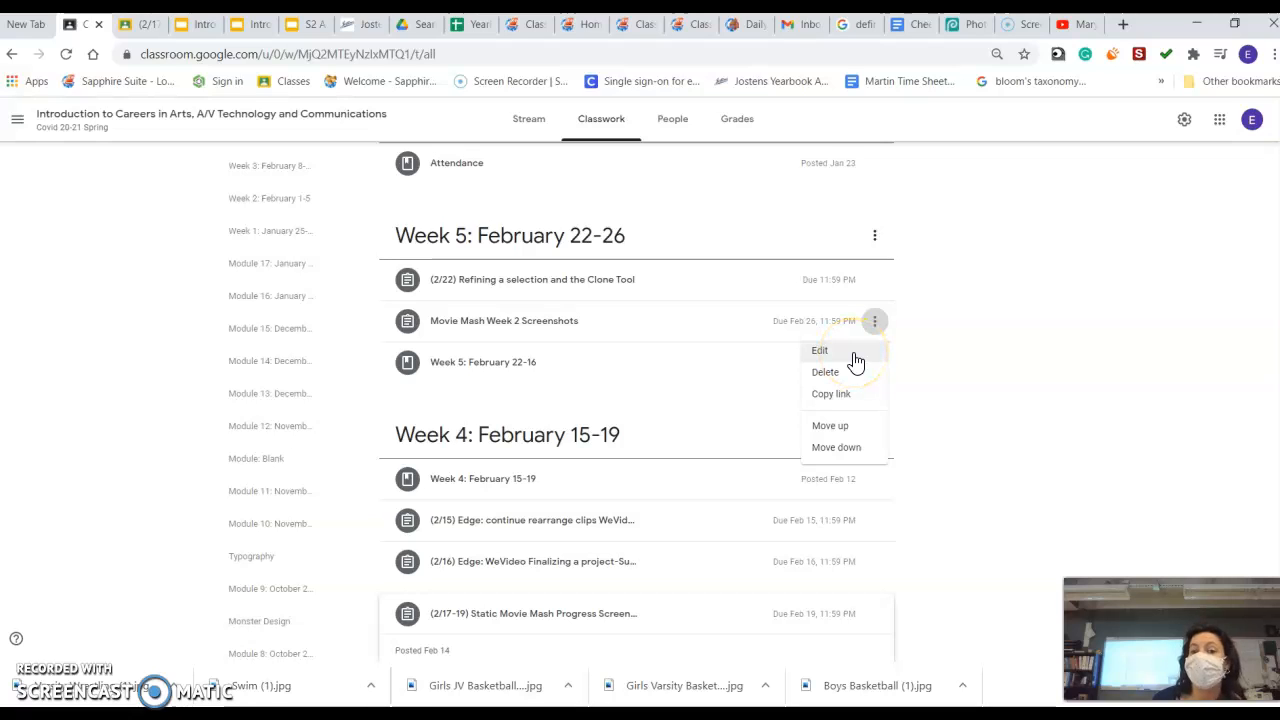
left_click(1104, 312)
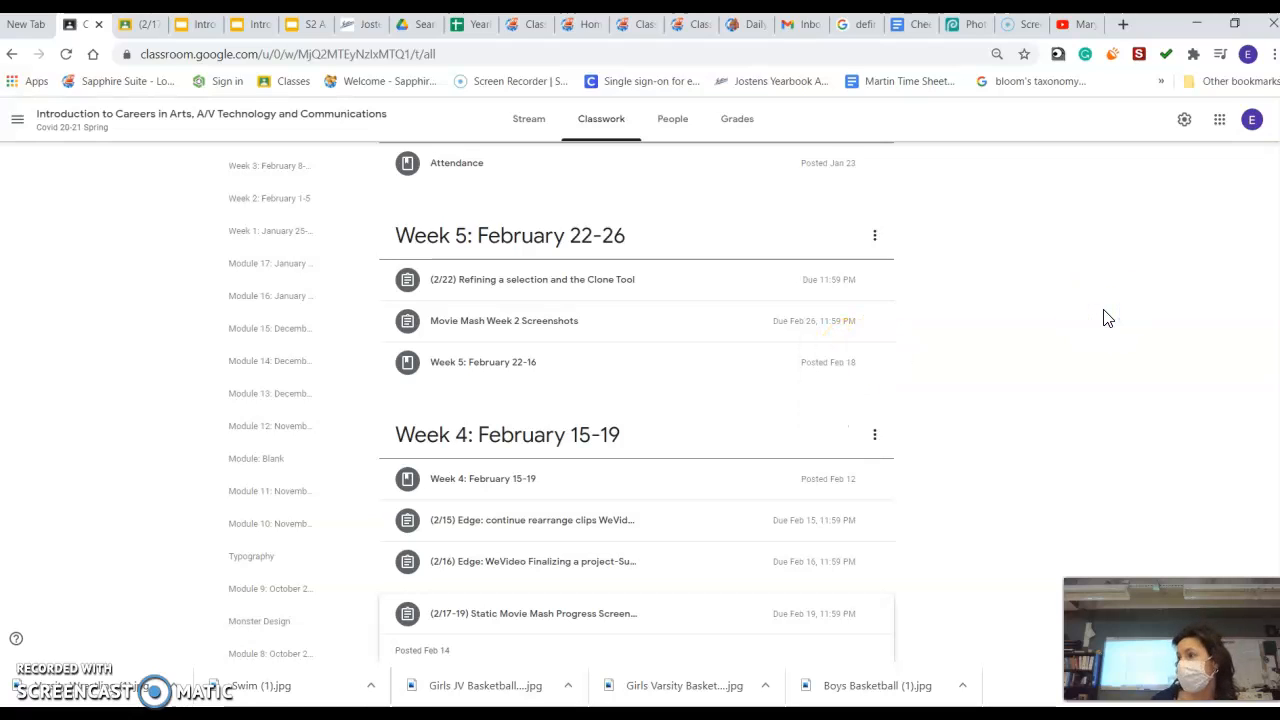